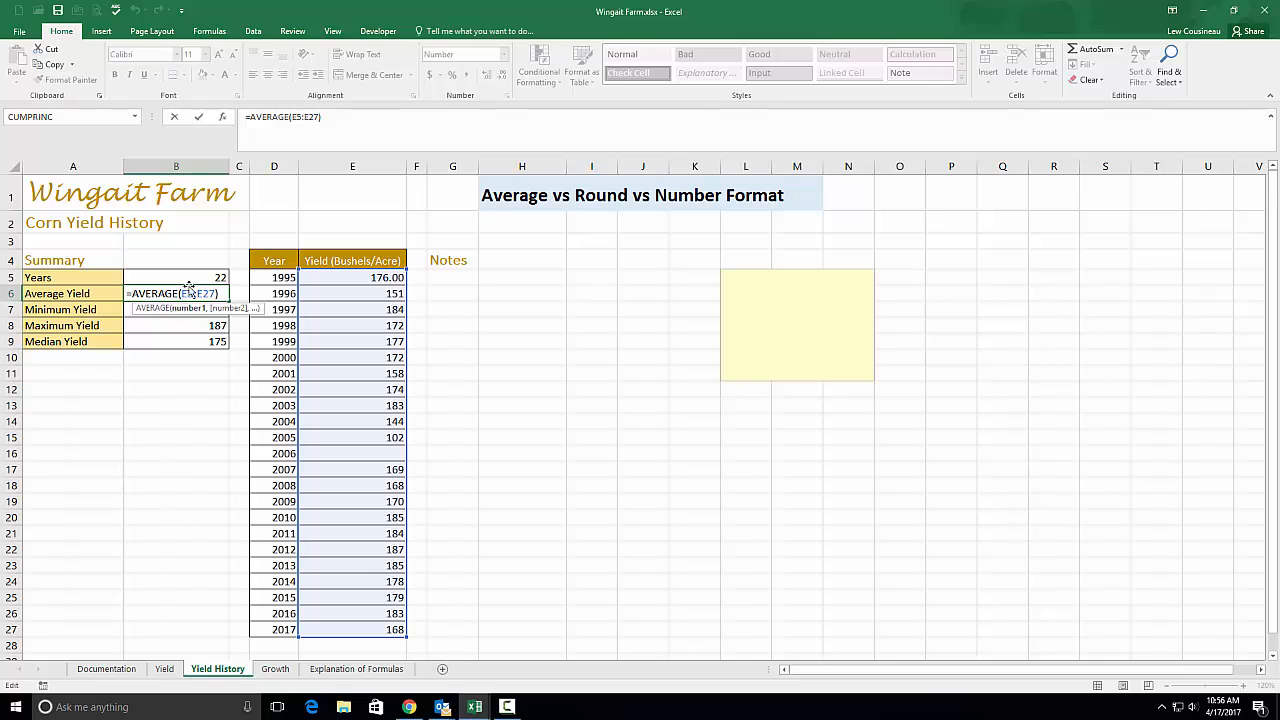
Commit =AVERAGE(E5:E27) in B6 so it shows 170.41, and reselect B6
scroll(339, 300, "down", 7)
scroll(339, 300, "up", 7)
scroll(362, 320, "down", 5)
scroll(362, 320, "up", 5)
key("Return")
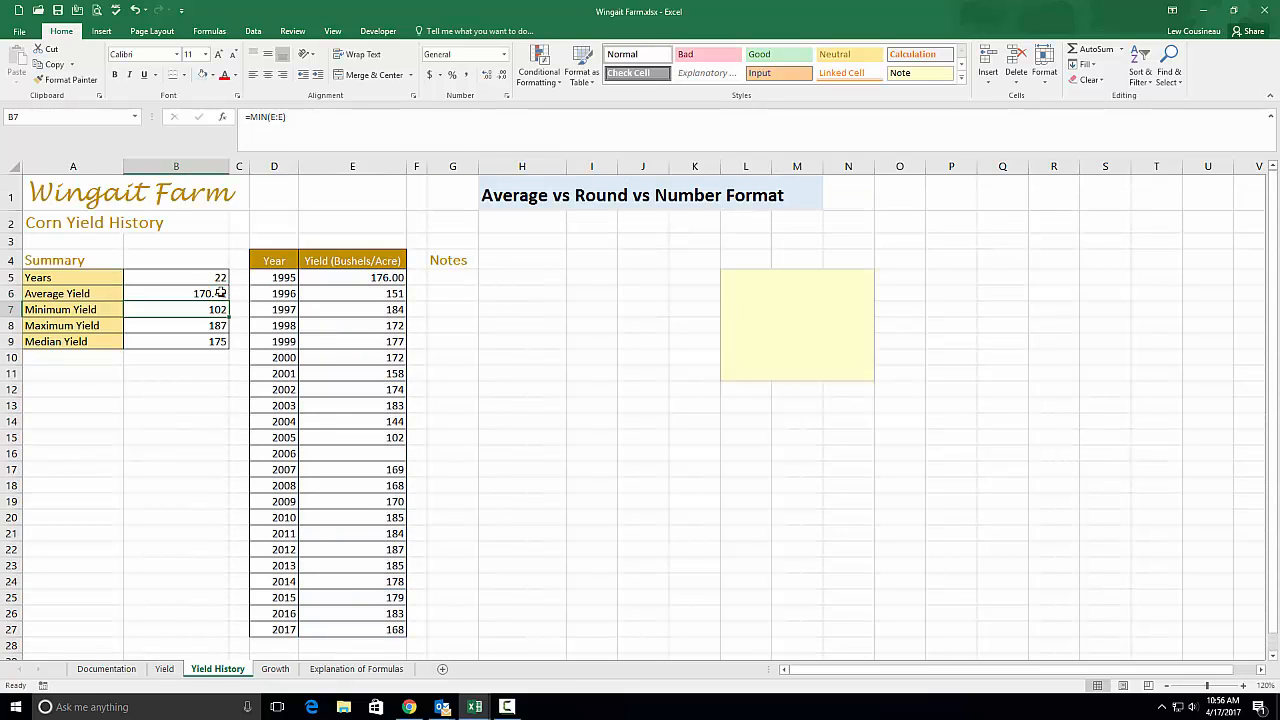
left_click(219, 293)
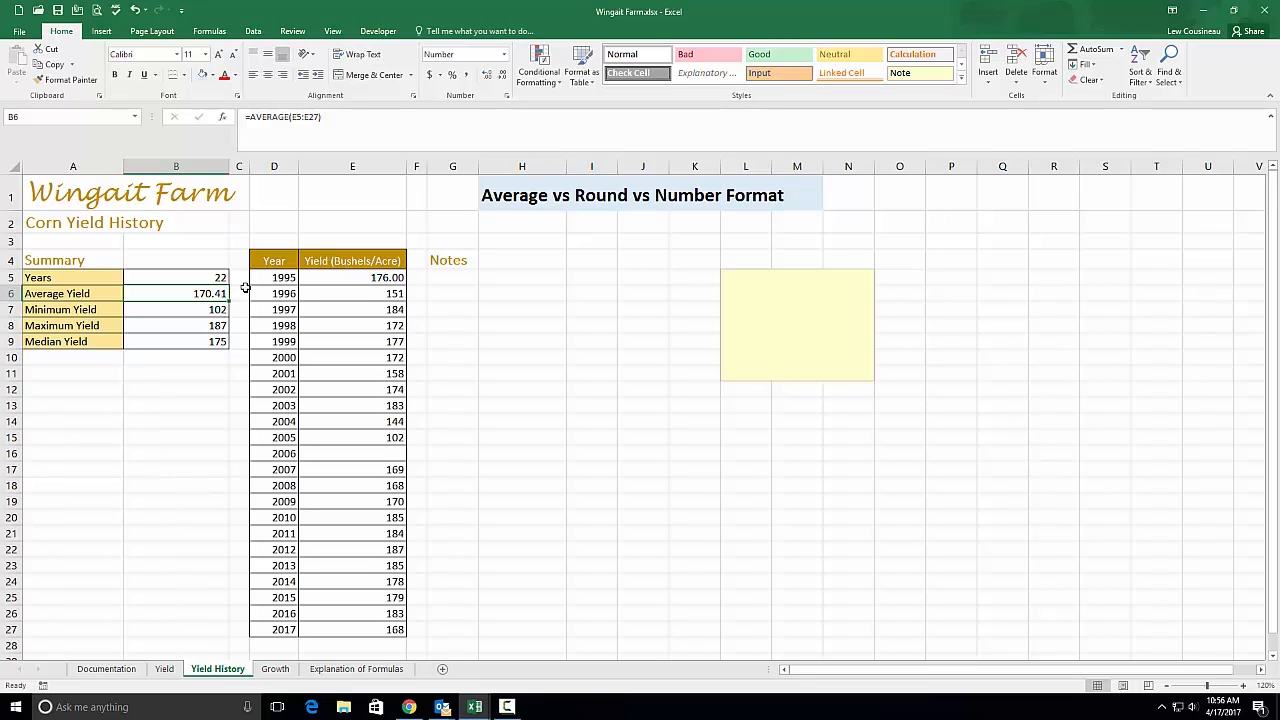
left_click(487, 77)
left_click(487, 77)
left_click(487, 77)
left_click(487, 77)
left_click(487, 77)
left_click(487, 77)
left_click(487, 77)
double_click(487, 82)
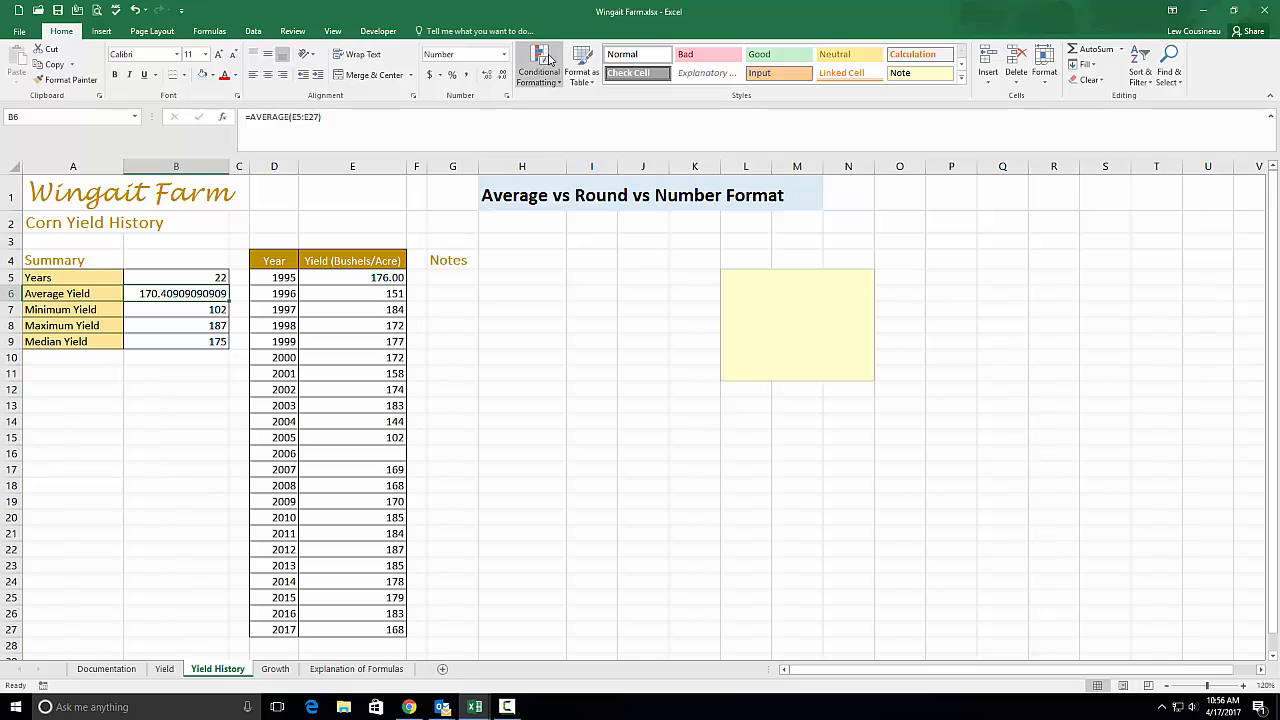
left_click(501, 77)
double_click(501, 78)
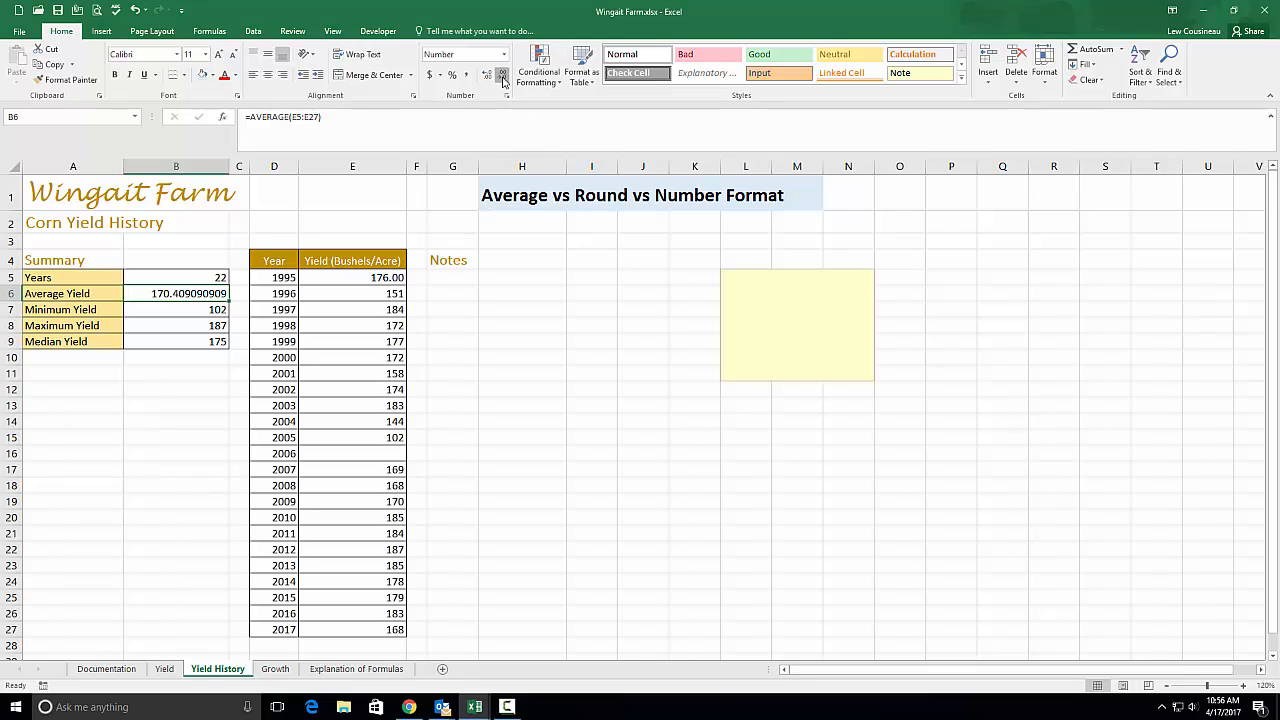
double_click(502, 79)
double_click(503, 80)
double_click(503, 80)
double_click(503, 80)
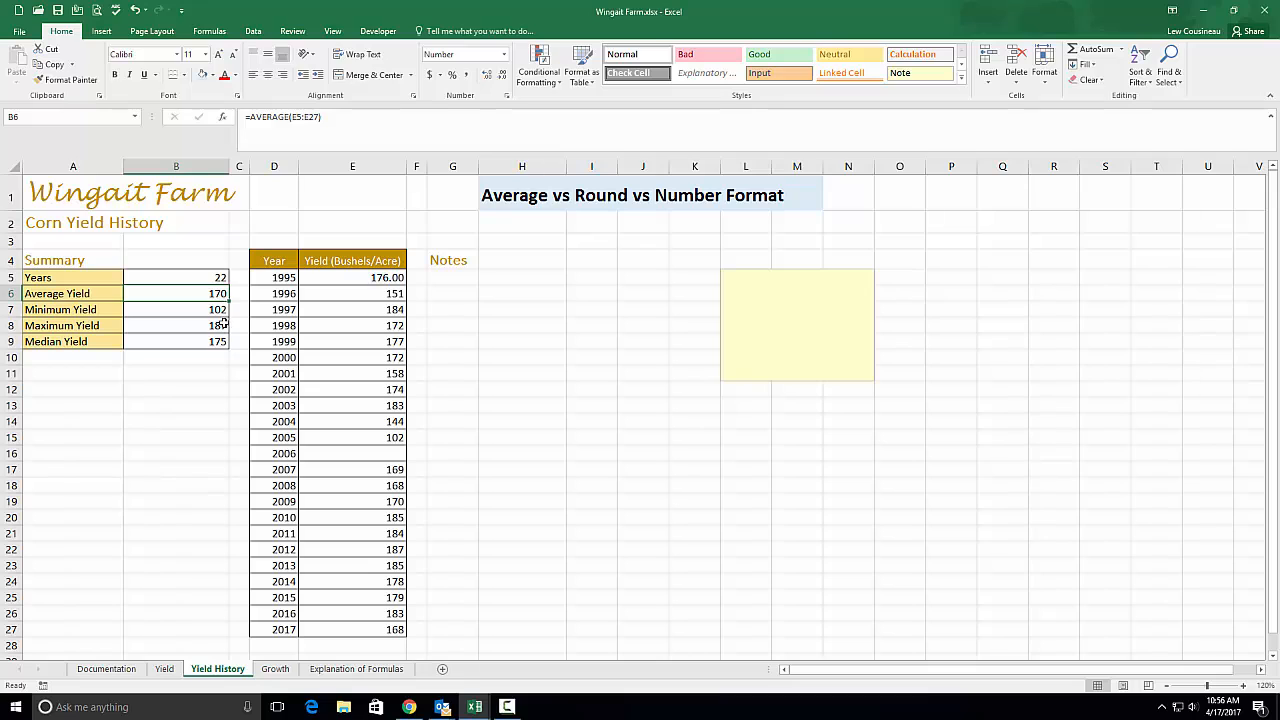
left_click(486, 76)
left_click(486, 77)
double_click(197, 294)
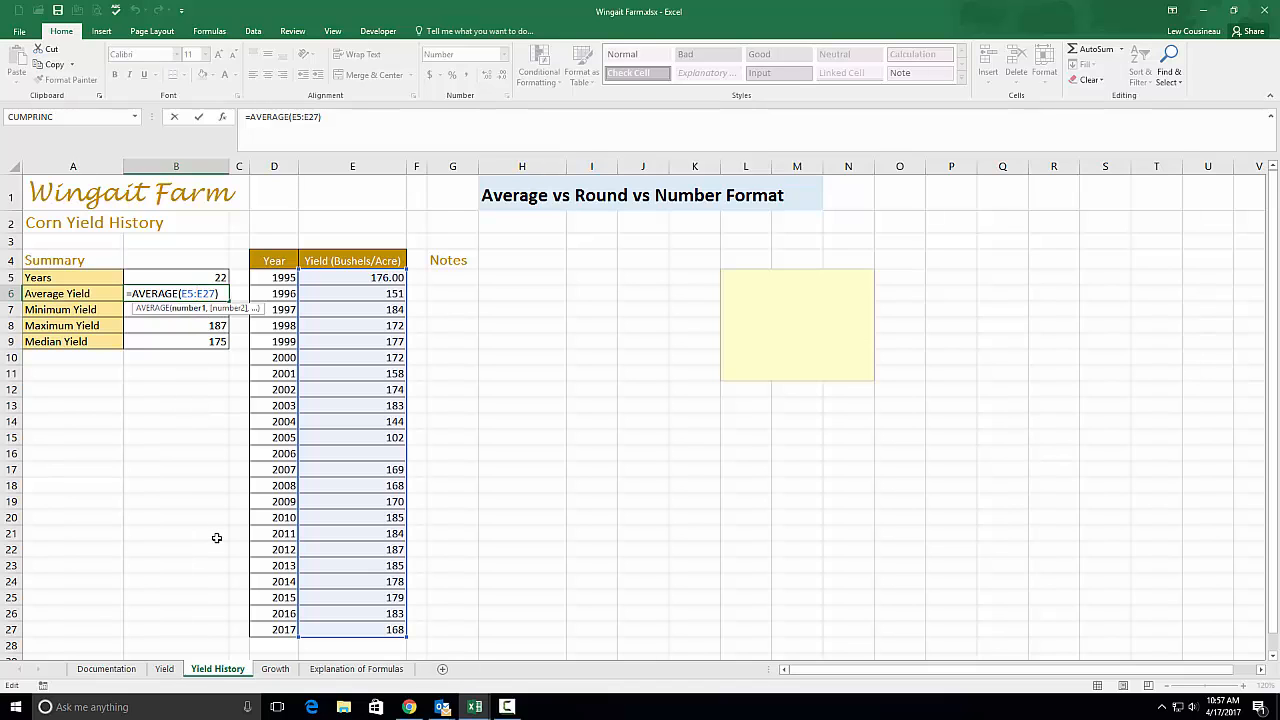
Enter =1+B6 in cell B11 to add 1 to the Average Yield
key("Escape")
left_click(152, 373)
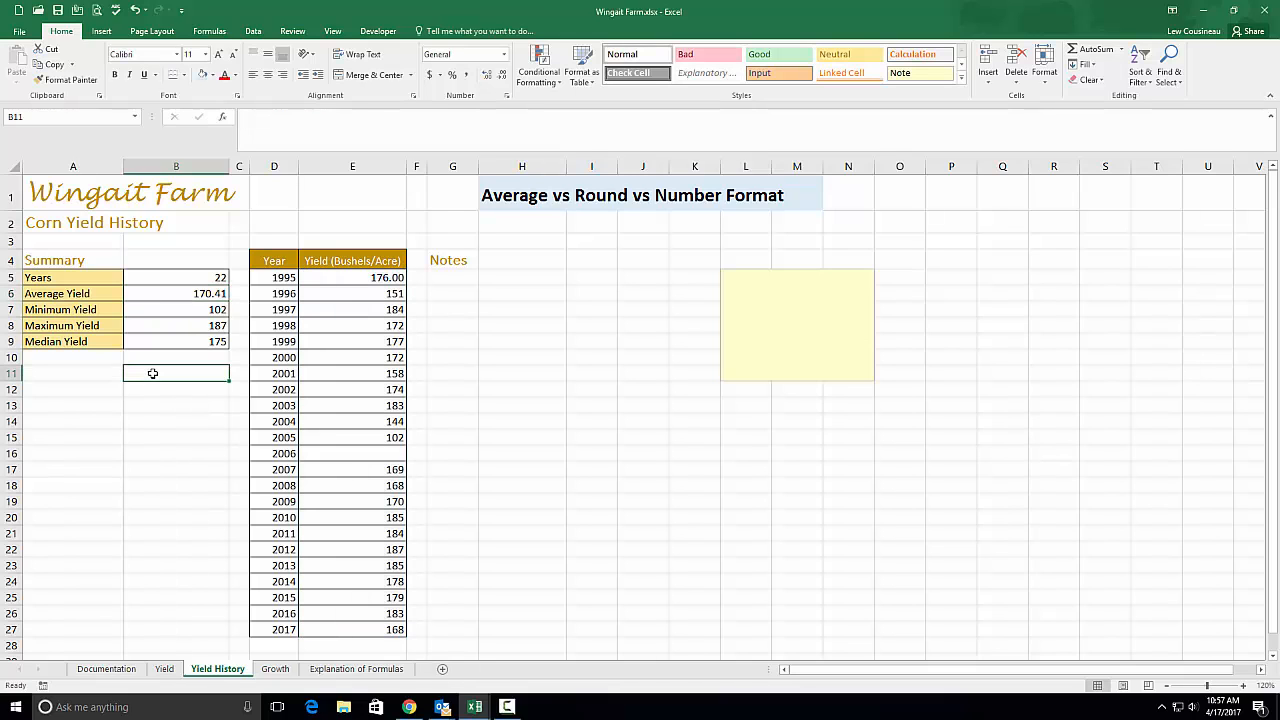
type("=")
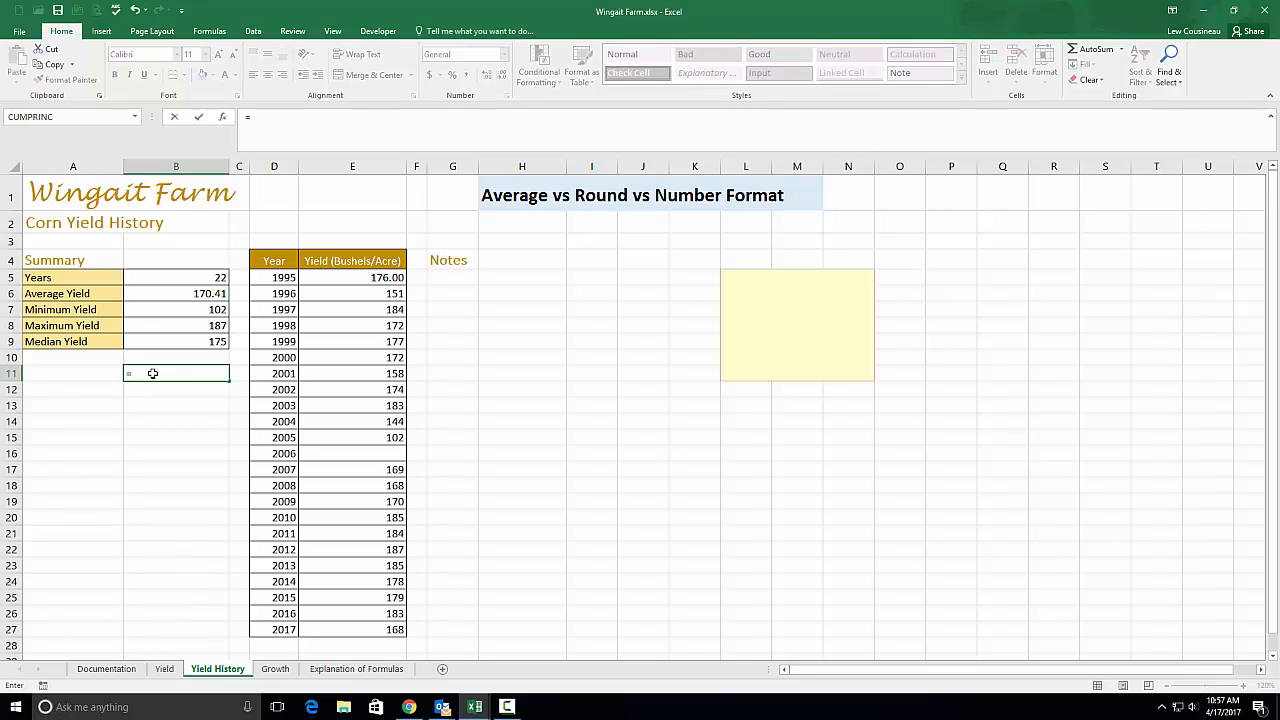
type("1+B6")
left_click(200, 295)
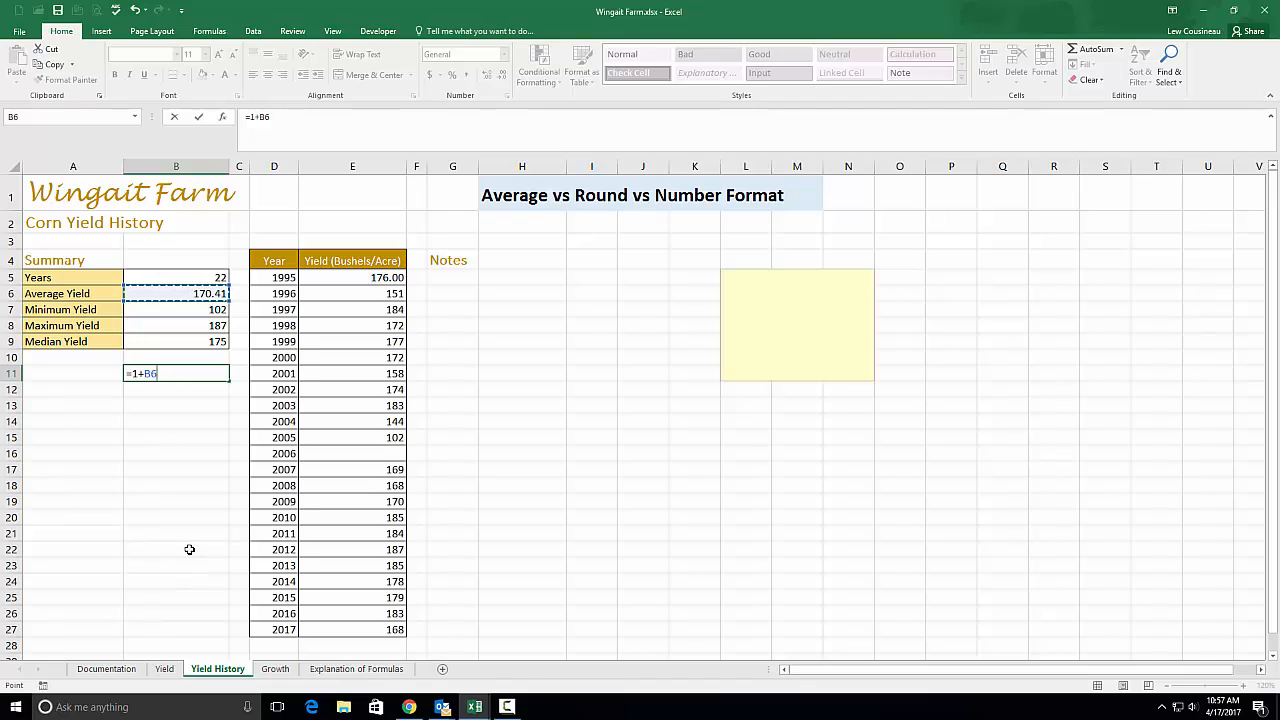
key("Return")
Show two more decimal places in B11 and compare it with B6
left_click(212, 384)
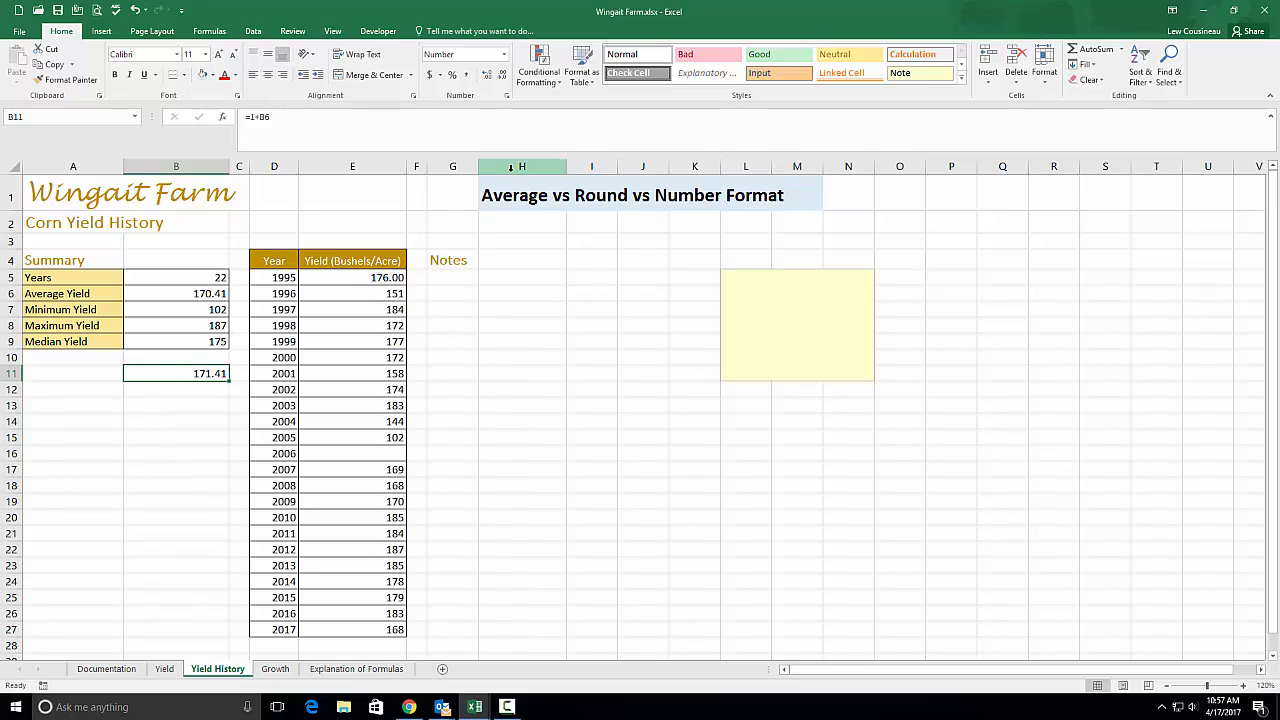
left_click(487, 76)
left_click(487, 76)
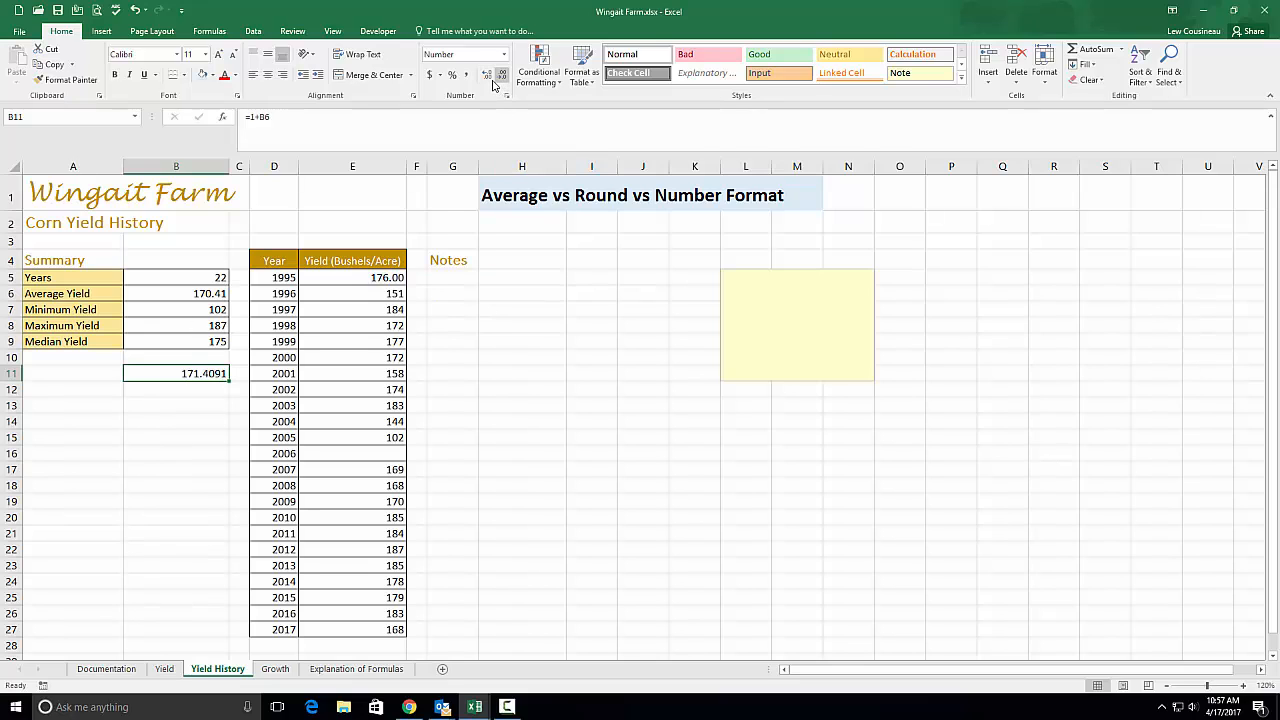
left_click(210, 296)
left_click(209, 373)
Reduce B11 to a whole number, then restore two decimal places
left_click(501, 76)
left_click(502, 77)
left_click(502, 78)
left_click(502, 77)
left_click(484, 77)
left_click(484, 77)
Start a =ROUND( formula in B14, then cancel it
left_click(142, 427)
type("=ROUND(")
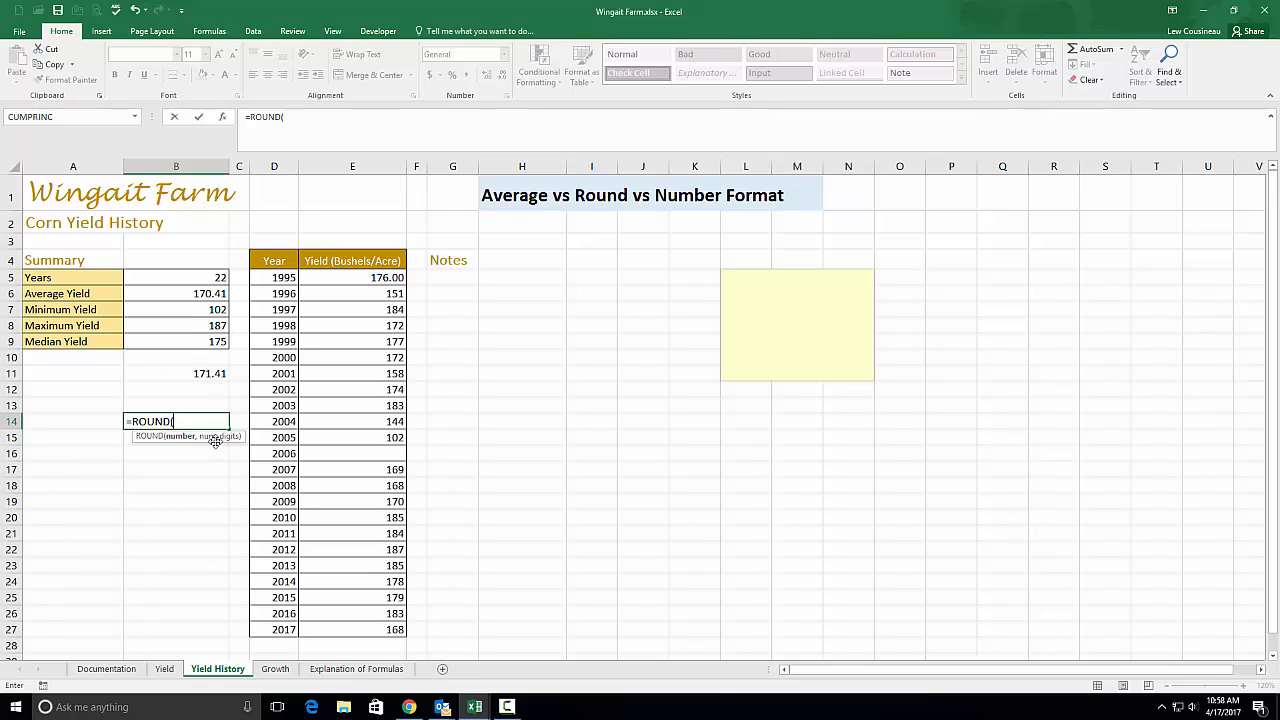
key("Escape")
Add a decimal to B11 so it shows 171.40909, and review its formula
left_click(211, 375)
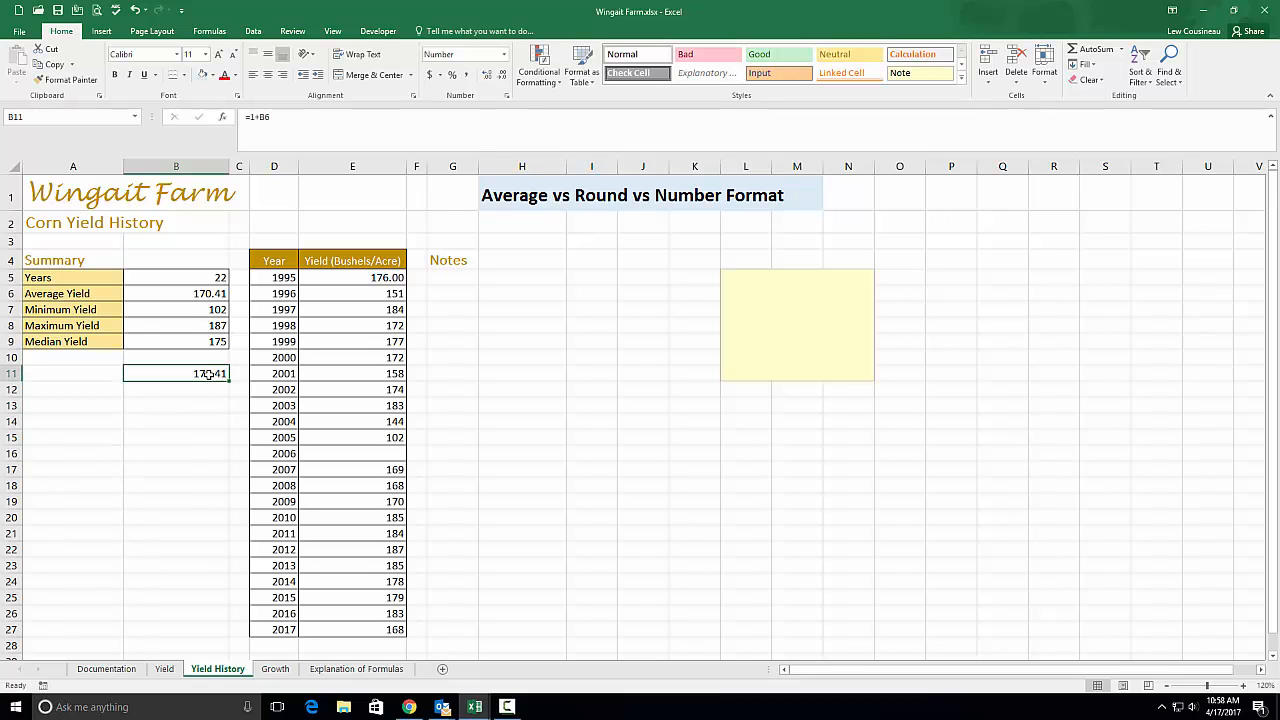
left_click(487, 75)
left_click(487, 75)
left_click(487, 75)
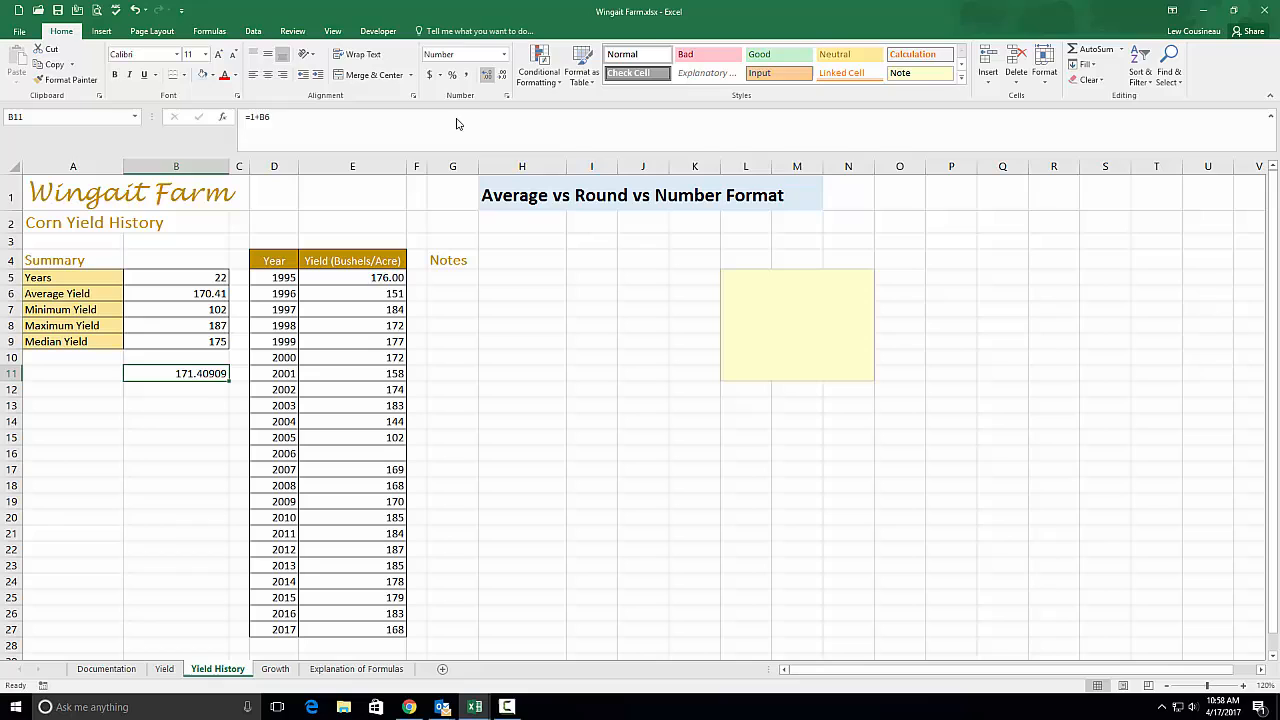
double_click(205, 373)
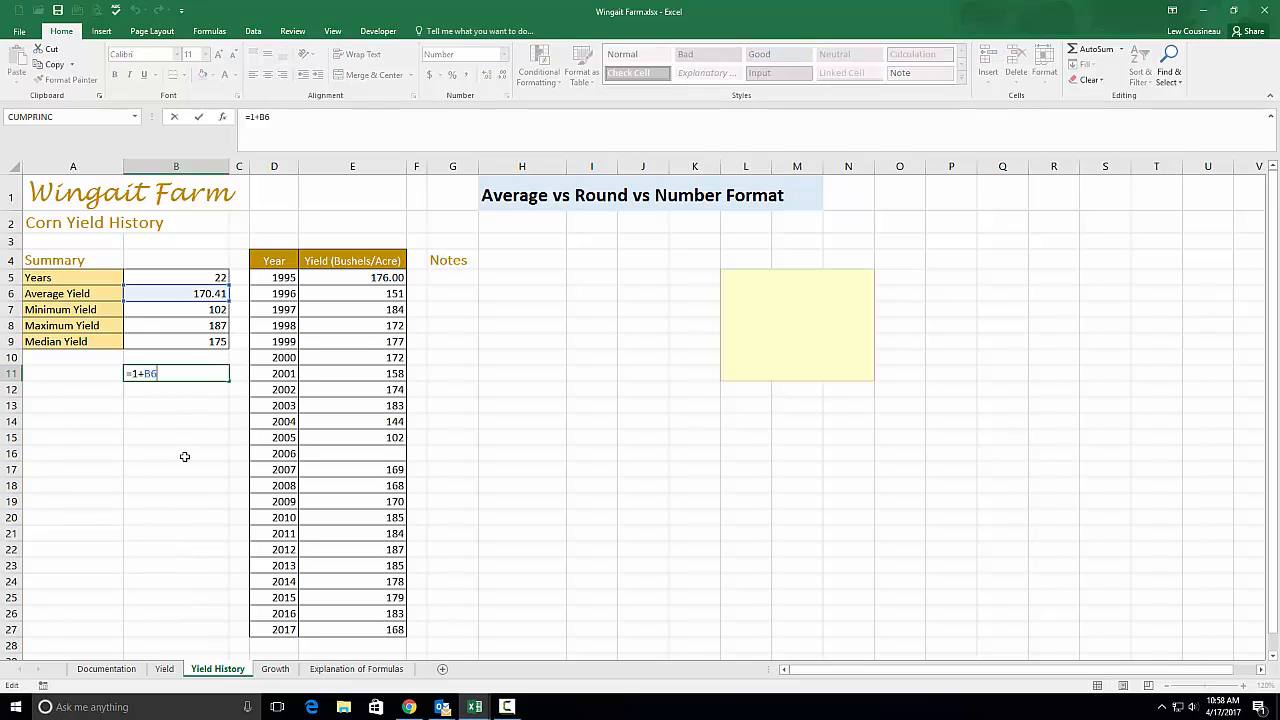
key("Escape")
left_click(163, 402)
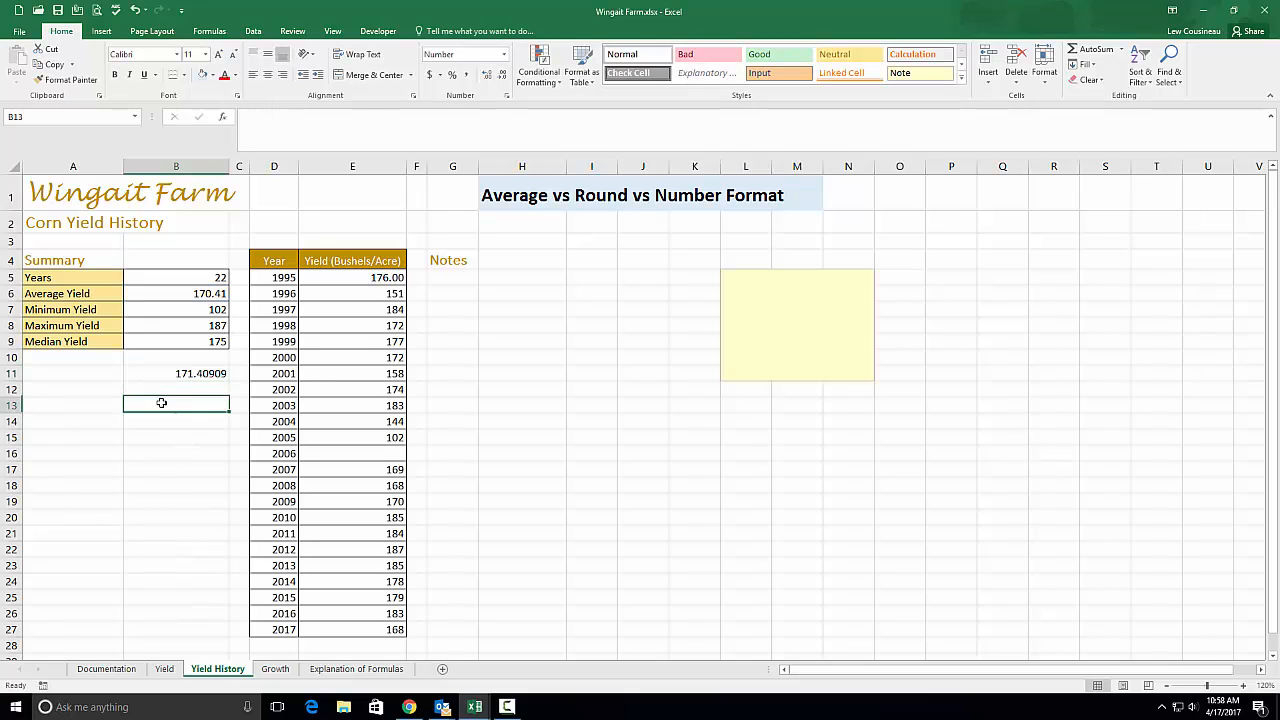
type("=")
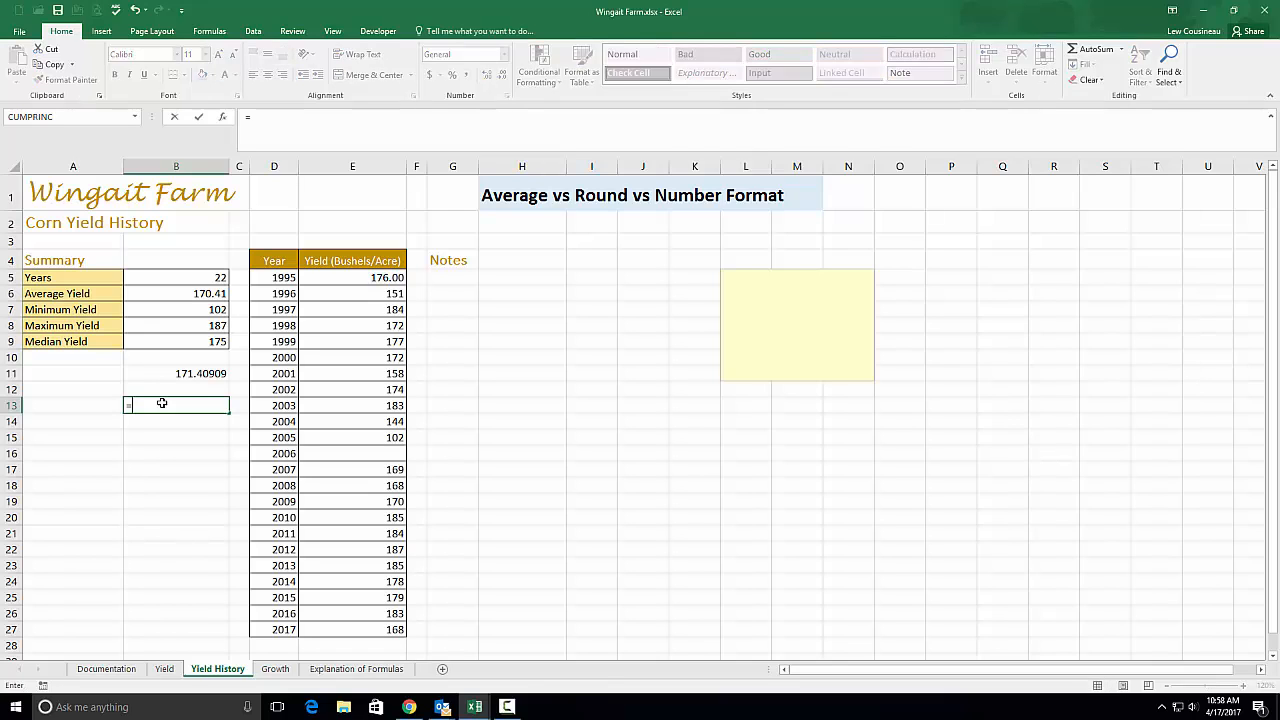
key("Escape")
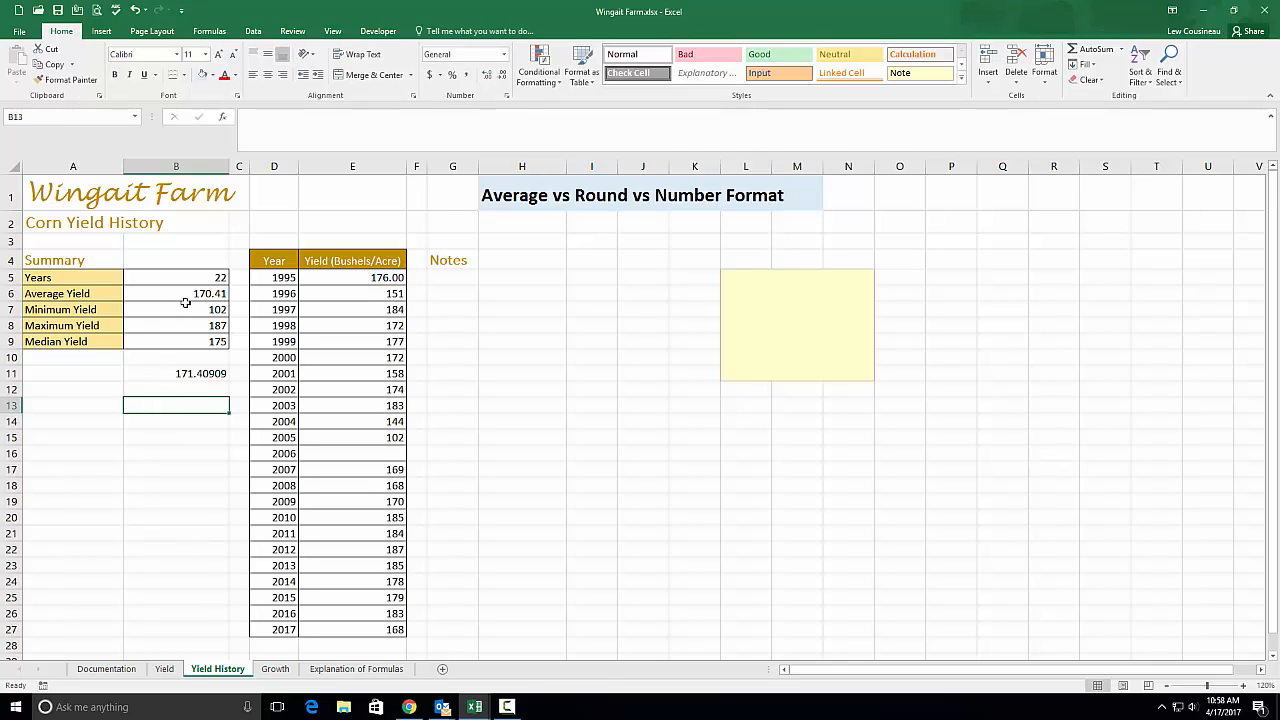
left_click(176, 294)
Change B6 to =ROUND(AVERAGE(E5:E27),0) so it displays 170.00
double_click(188, 294)
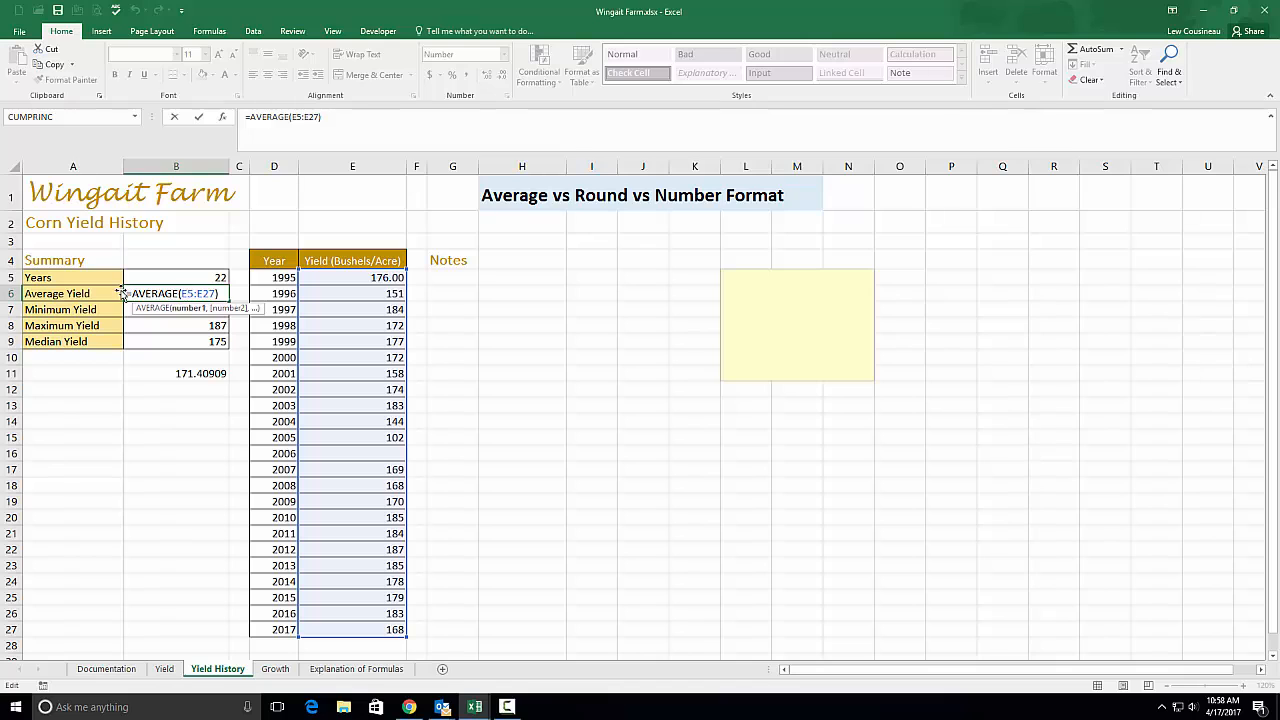
left_click(134, 294)
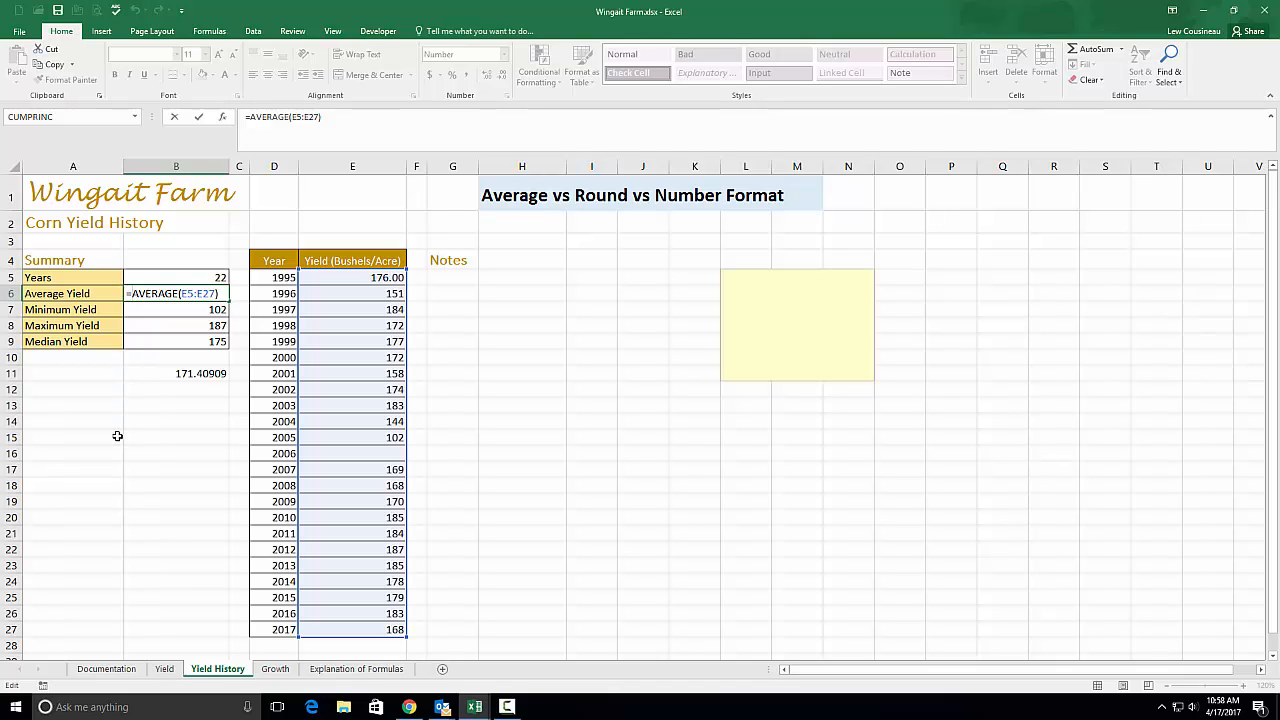
type("+Round(")
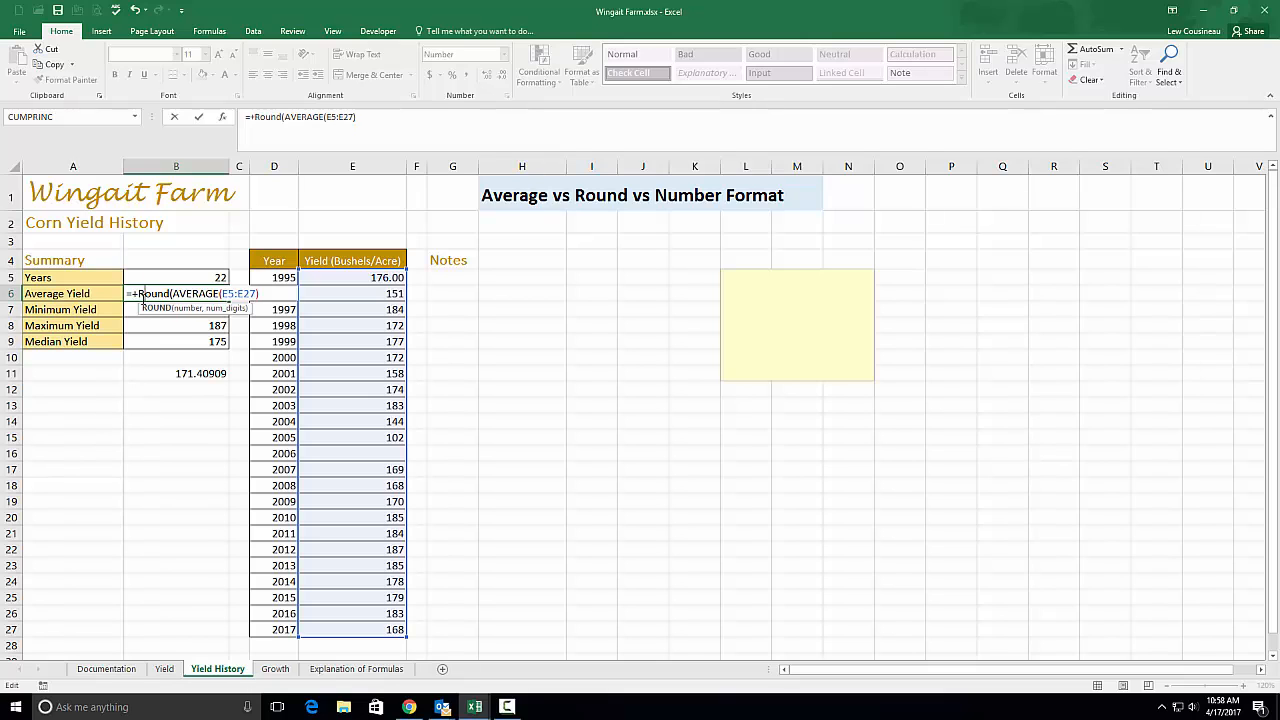
left_click(138, 293)
key("BackSpace")
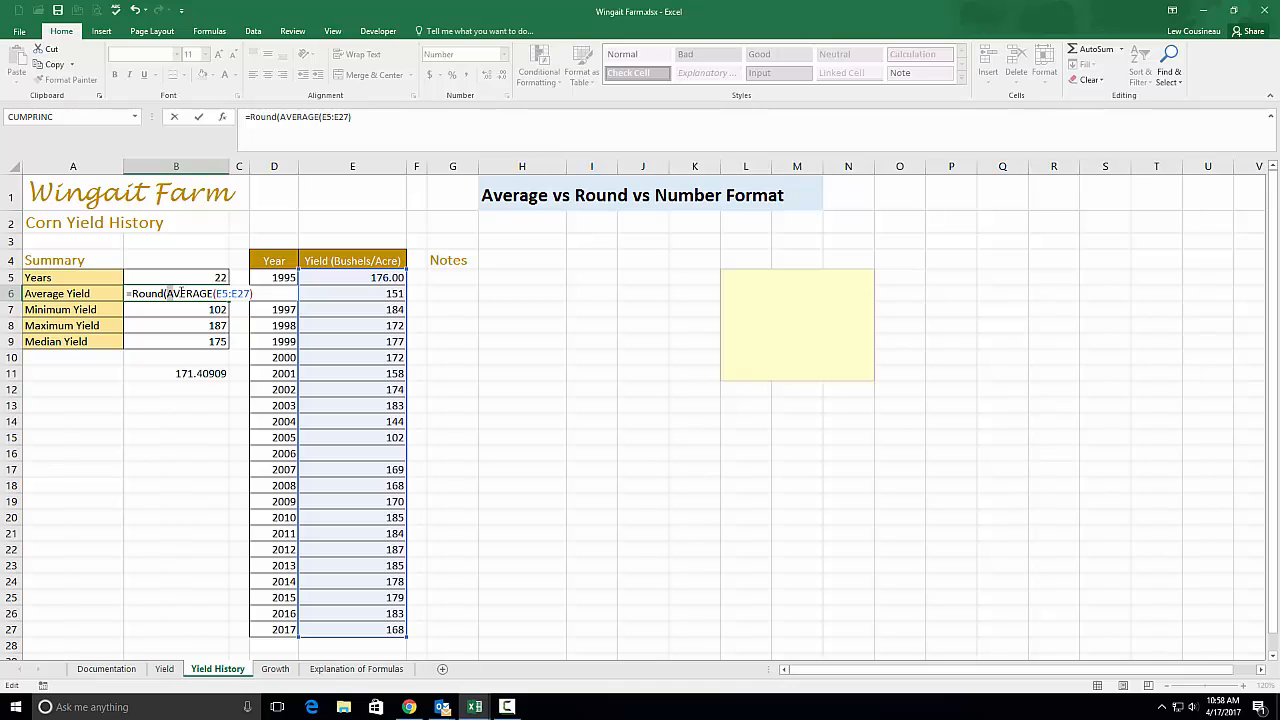
left_click_drag(172, 292, 252, 293)
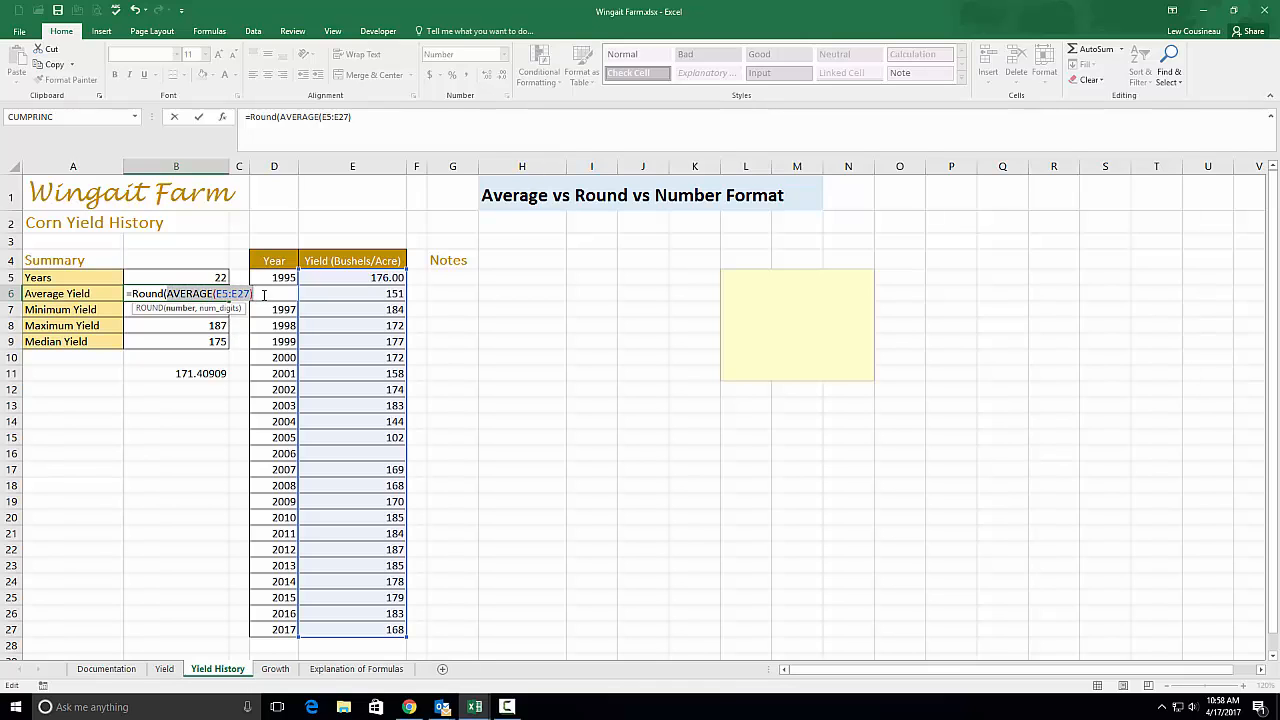
left_click(251, 293)
left_click(254, 294)
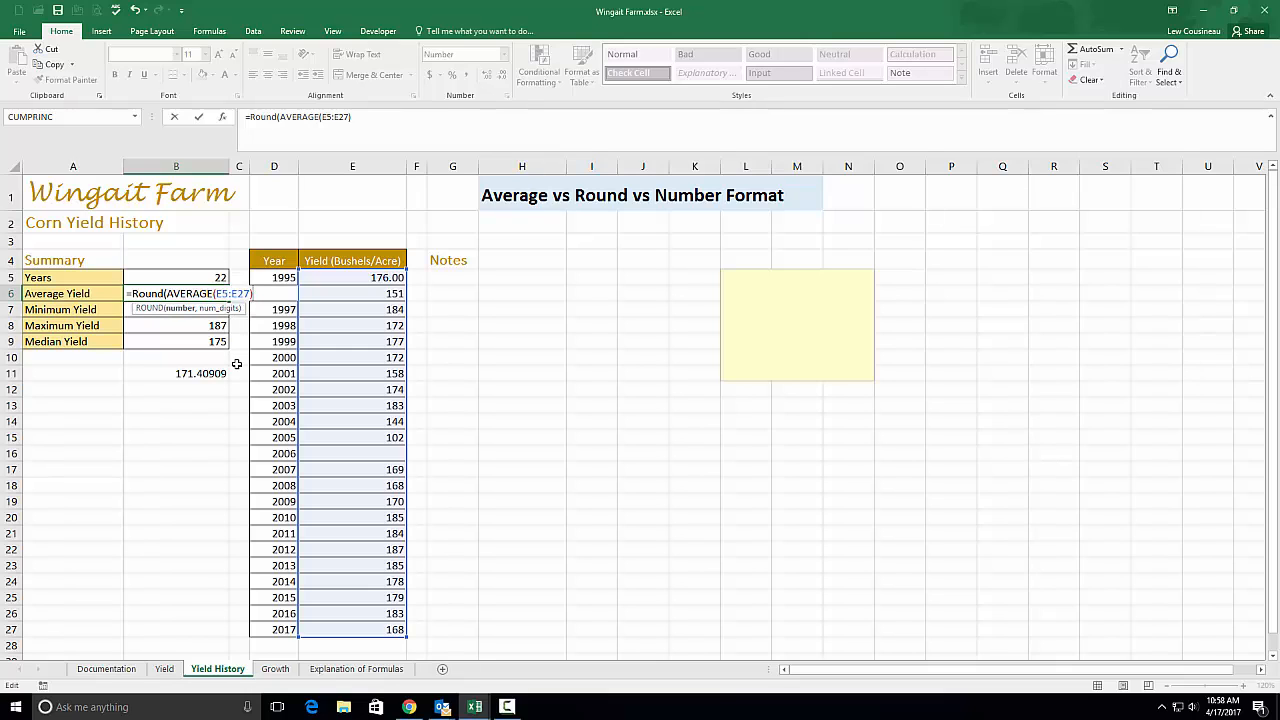
type(",0")
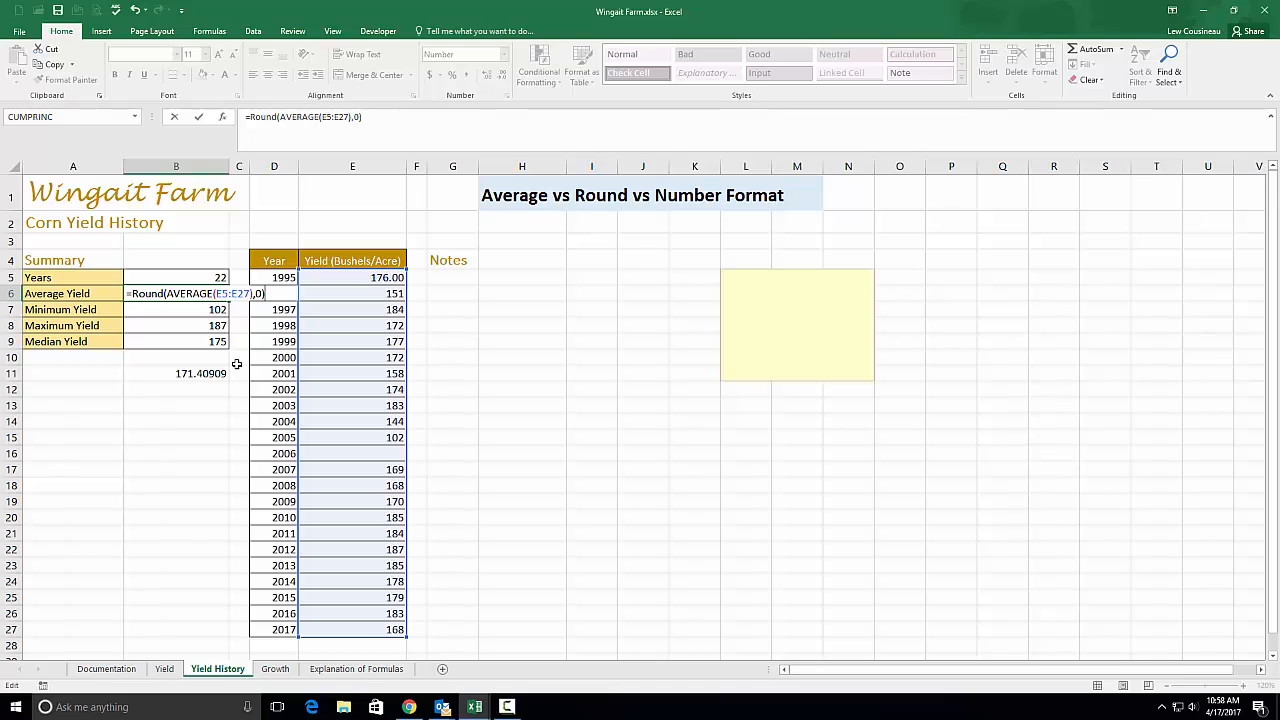
key("Return")
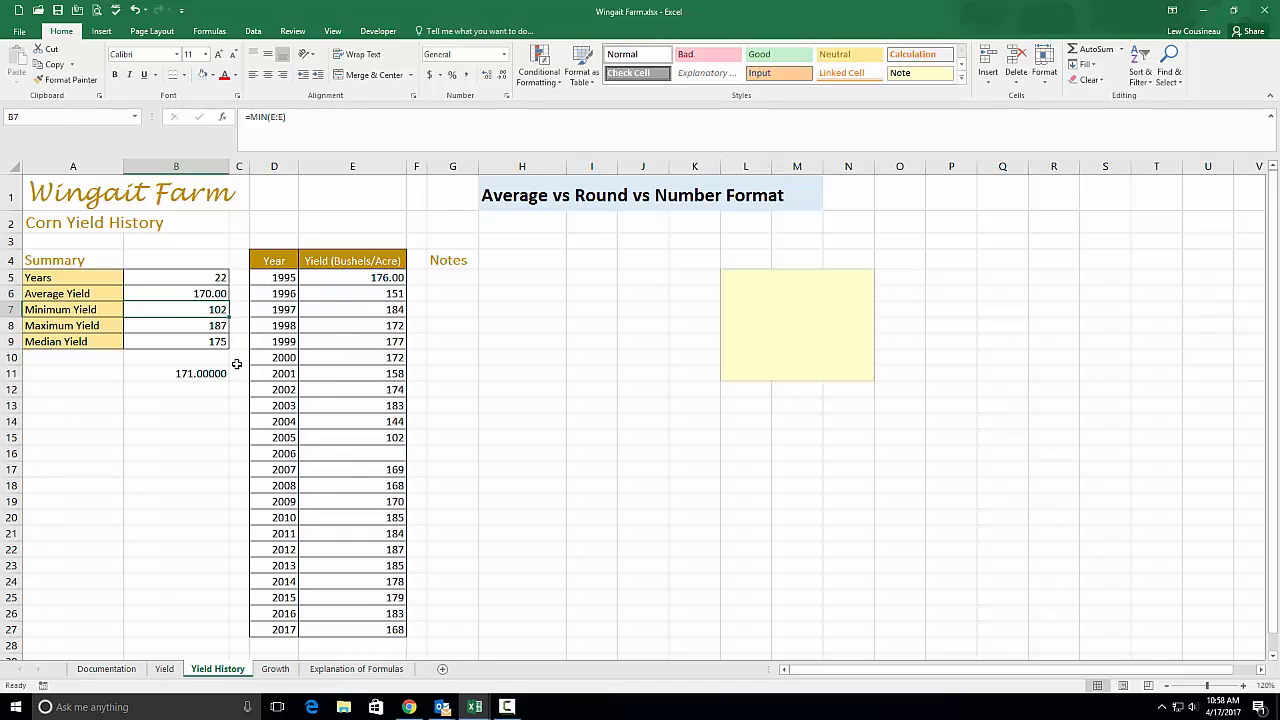
Increase B6's decimal places so it displays 170.0000000000
left_click(217, 294)
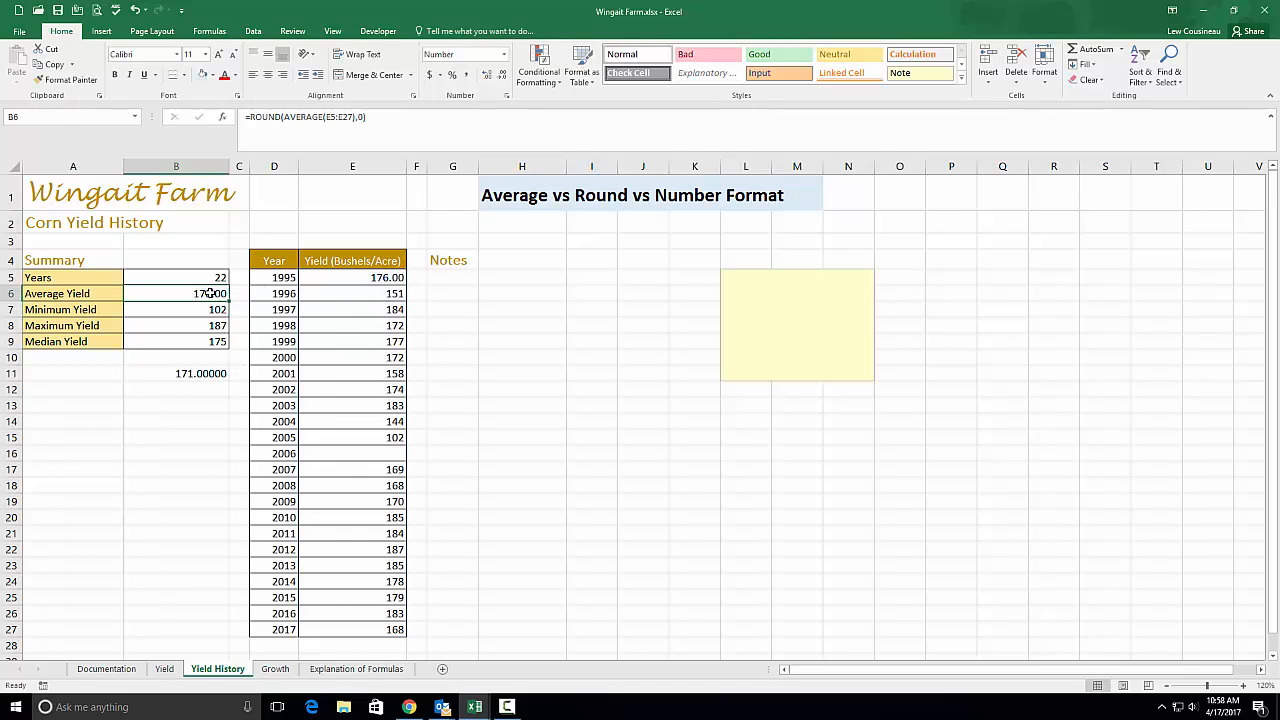
left_click(503, 80)
left_click(503, 80)
left_click(488, 80)
left_click(488, 80)
left_click(488, 80)
left_click(488, 80)
left_click(488, 80)
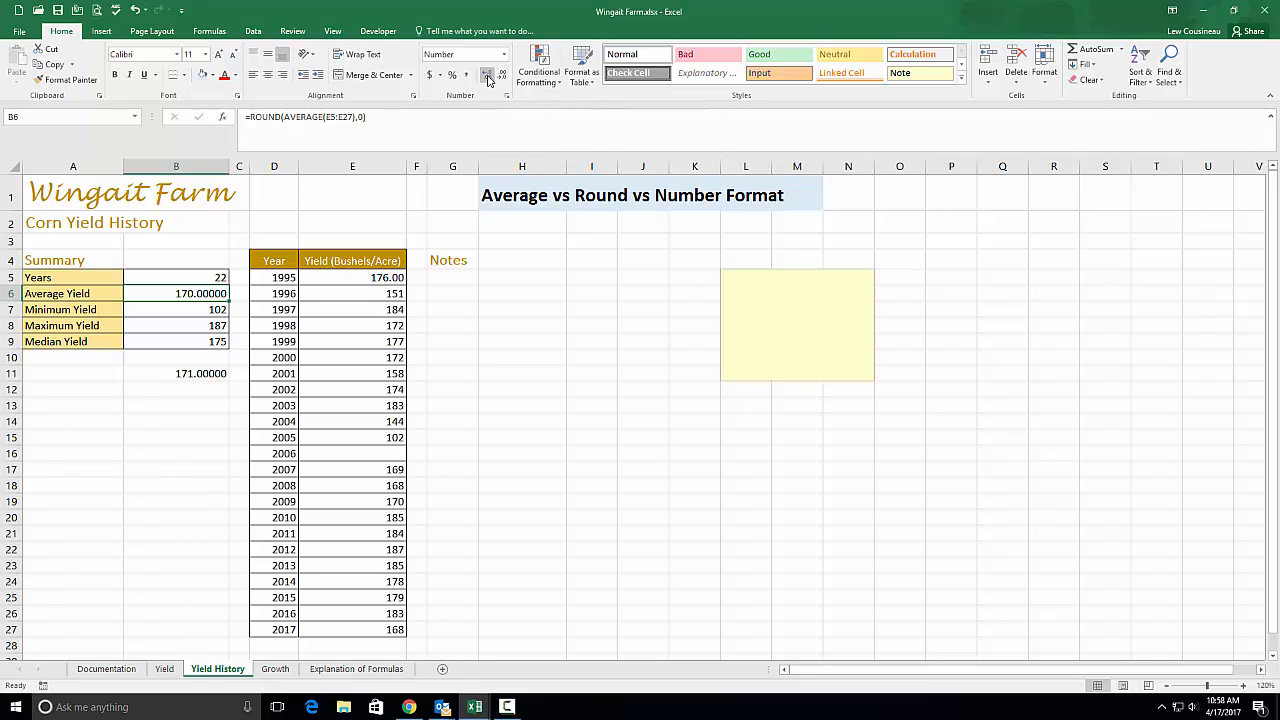
left_click(488, 80)
left_click(488, 80)
left_click(488, 80)
left_click(488, 80)
left_click(488, 80)
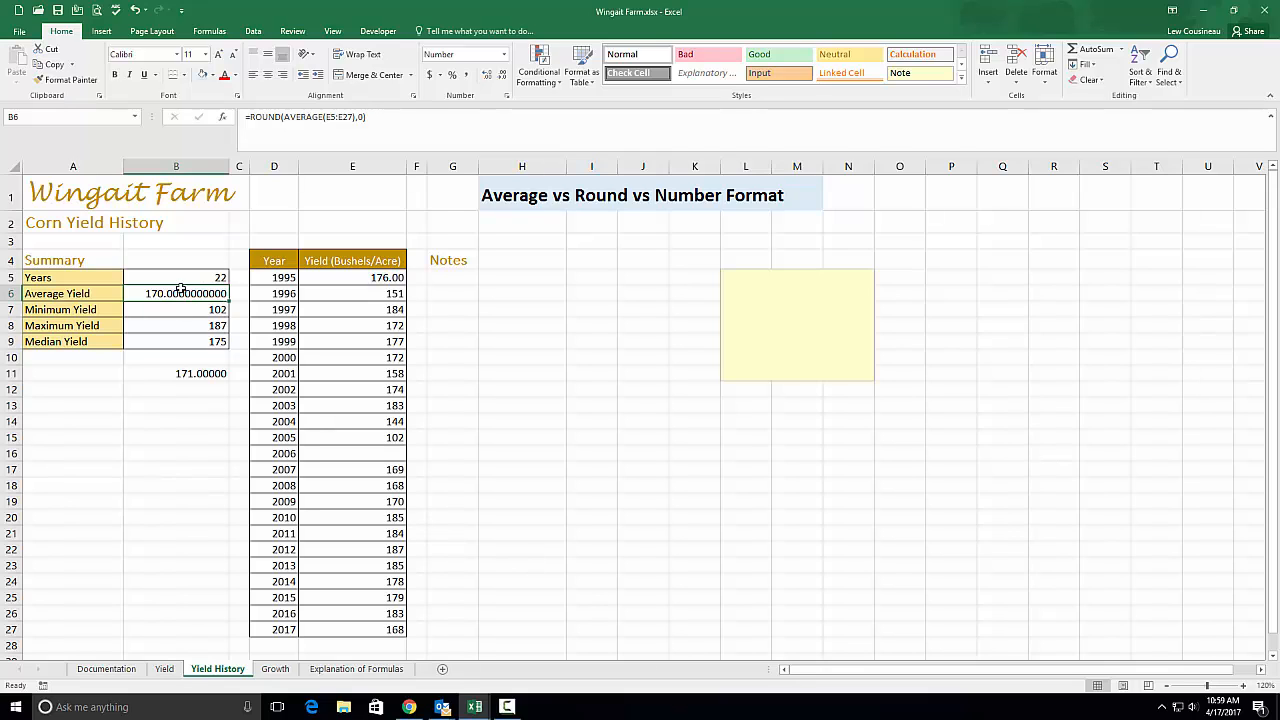
Check B11's formula and add decimals so it shows 171.000000000
left_click(184, 373)
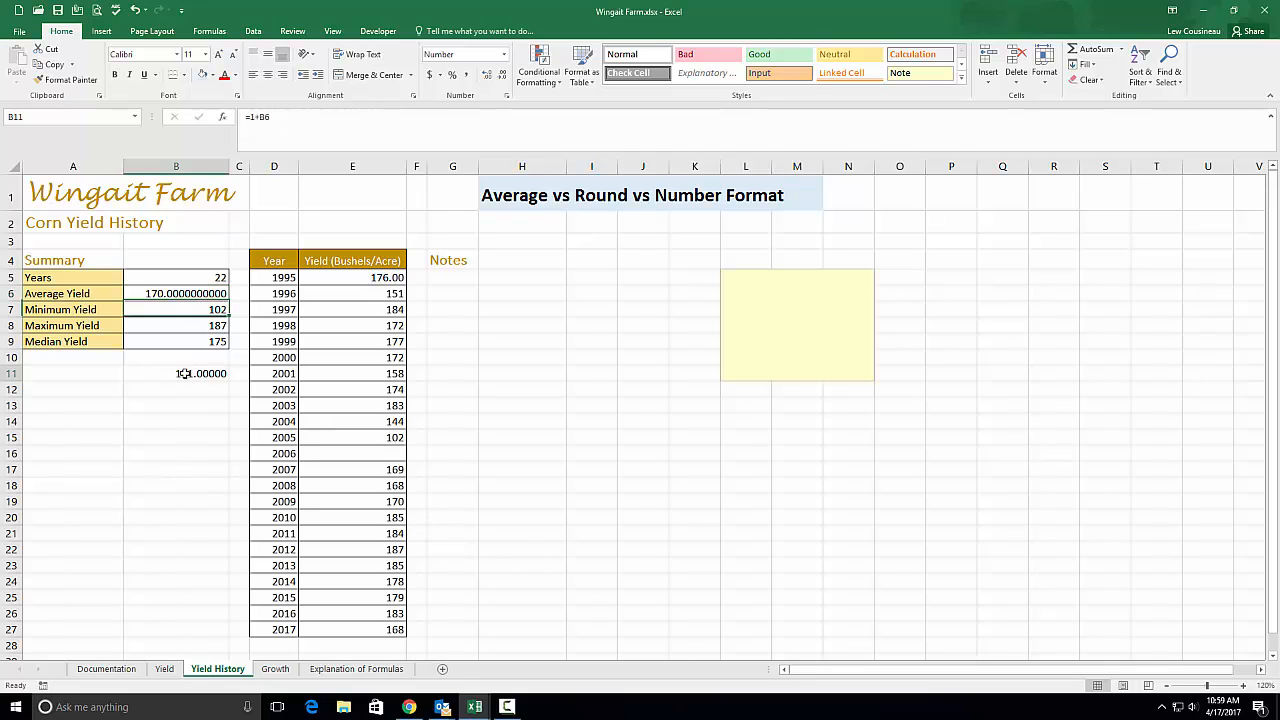
double_click(184, 373)
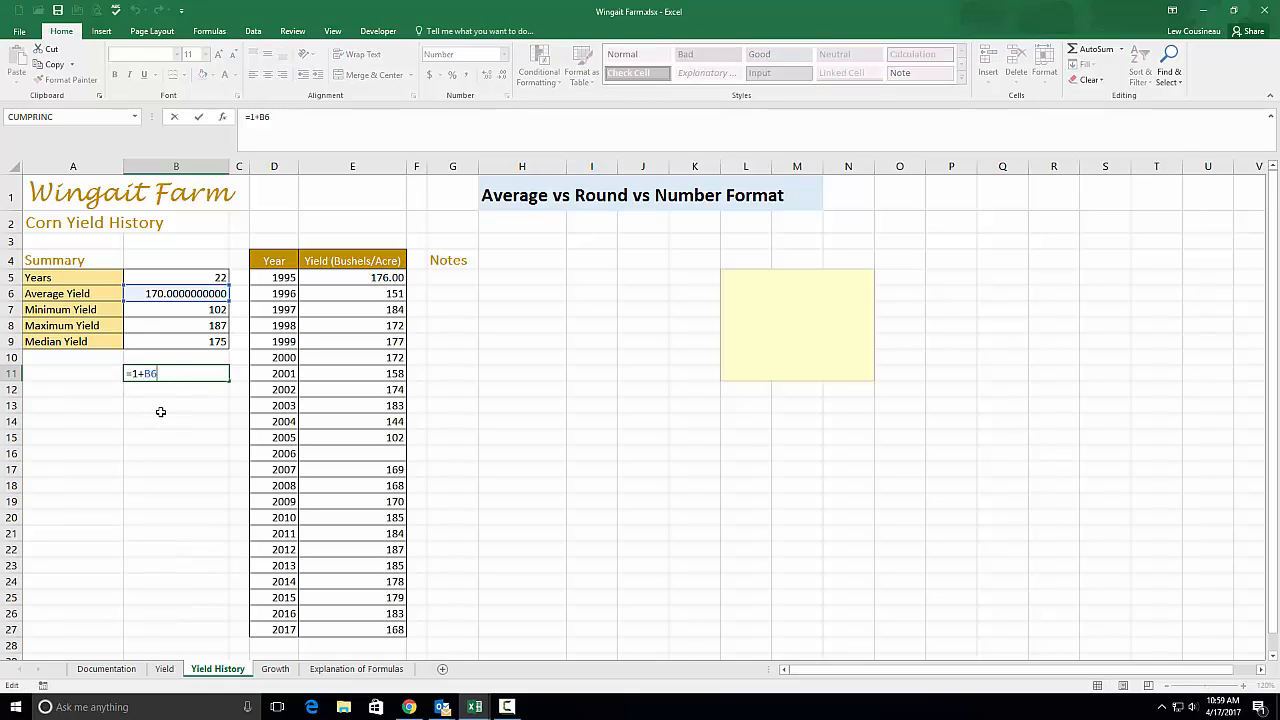
key("ctrl+Return")
left_click(487, 75)
left_click(487, 75)
left_click(487, 75)
left_click(487, 75)
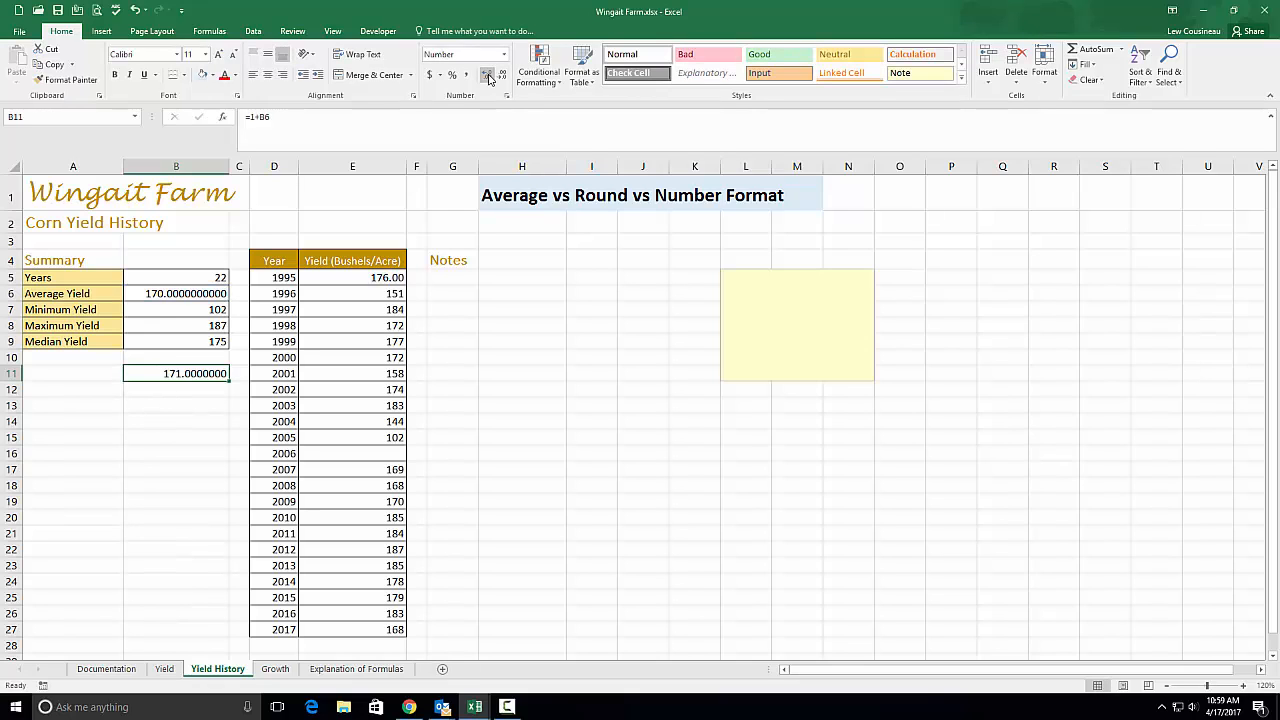
left_click(487, 75)
double_click(179, 292)
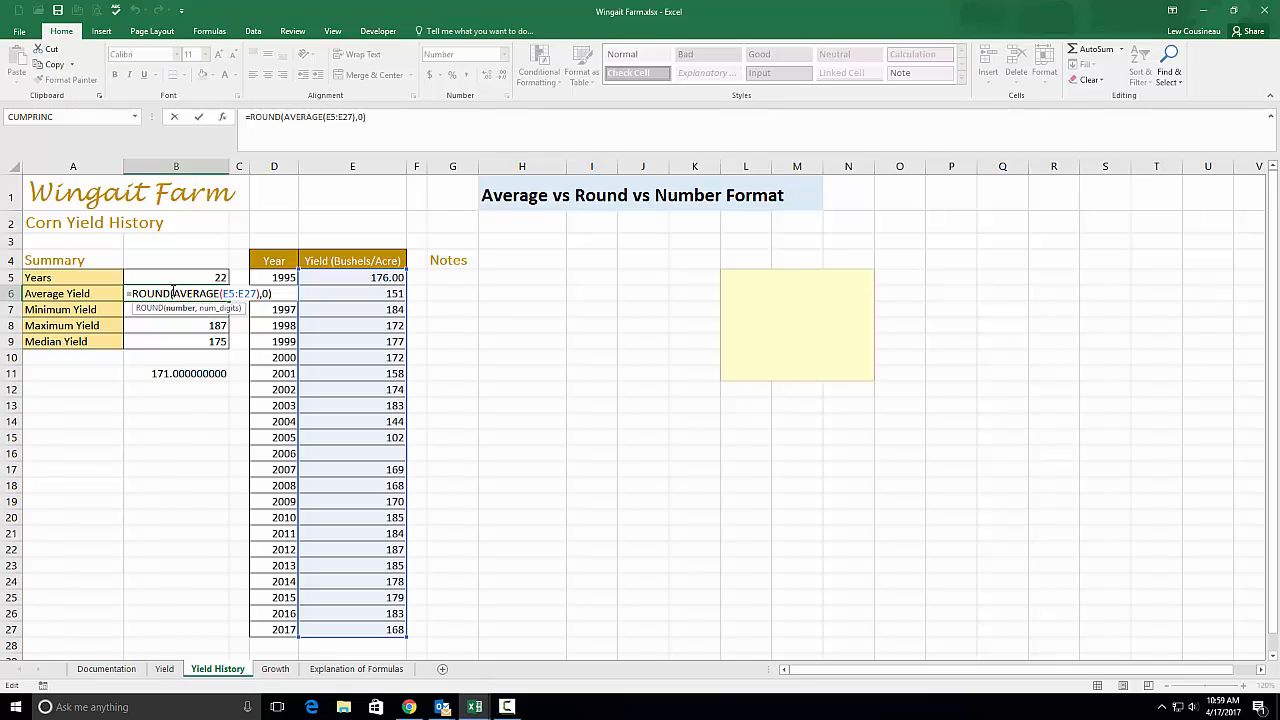
Change B6's ROUND digits from 0 to 2, giving =ROUND(AVERAGE(E5:E27),2)
left_click_drag(173, 290, 268, 292)
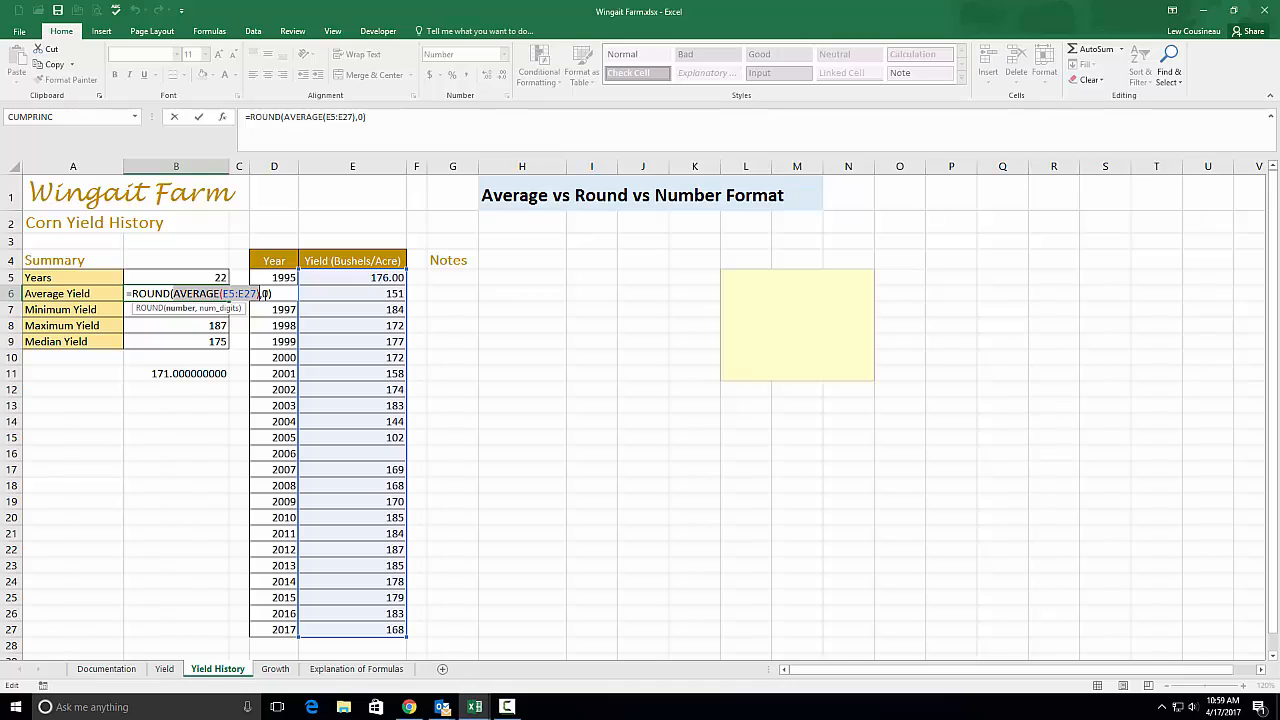
left_click_drag(265, 291, 258, 291)
left_click(263, 293)
key("Delete")
type("2")
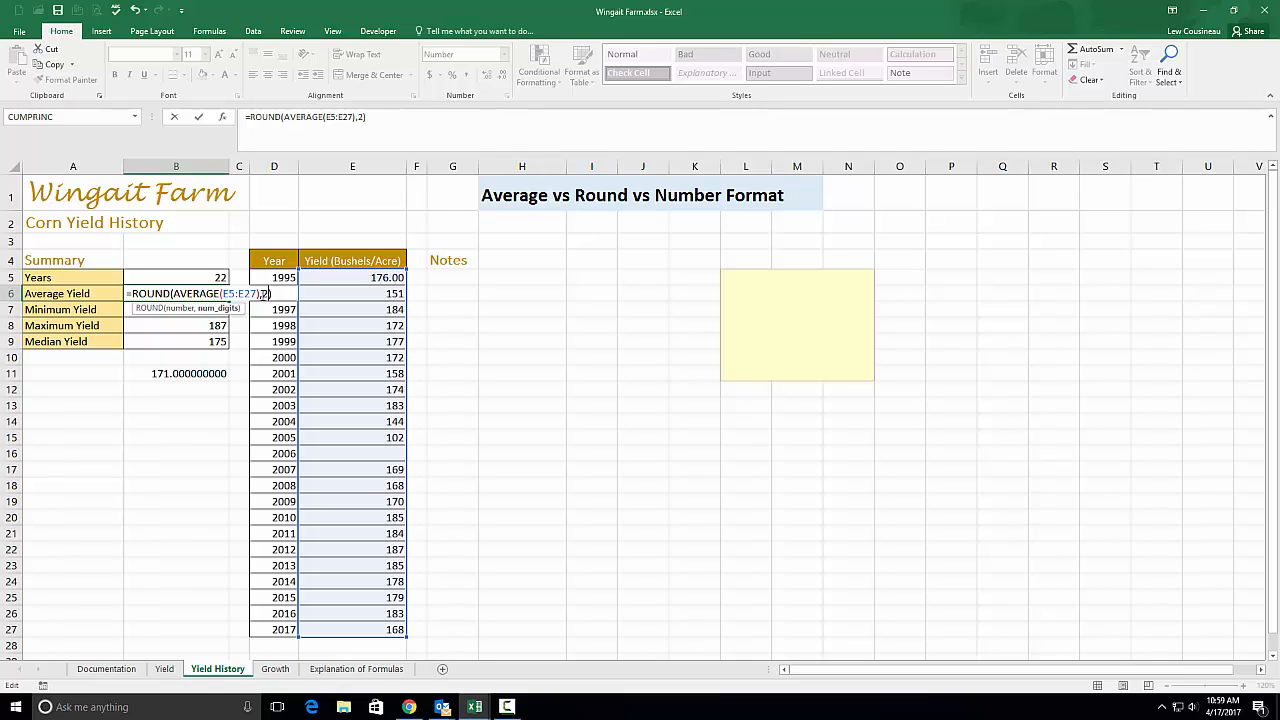
key("Return")
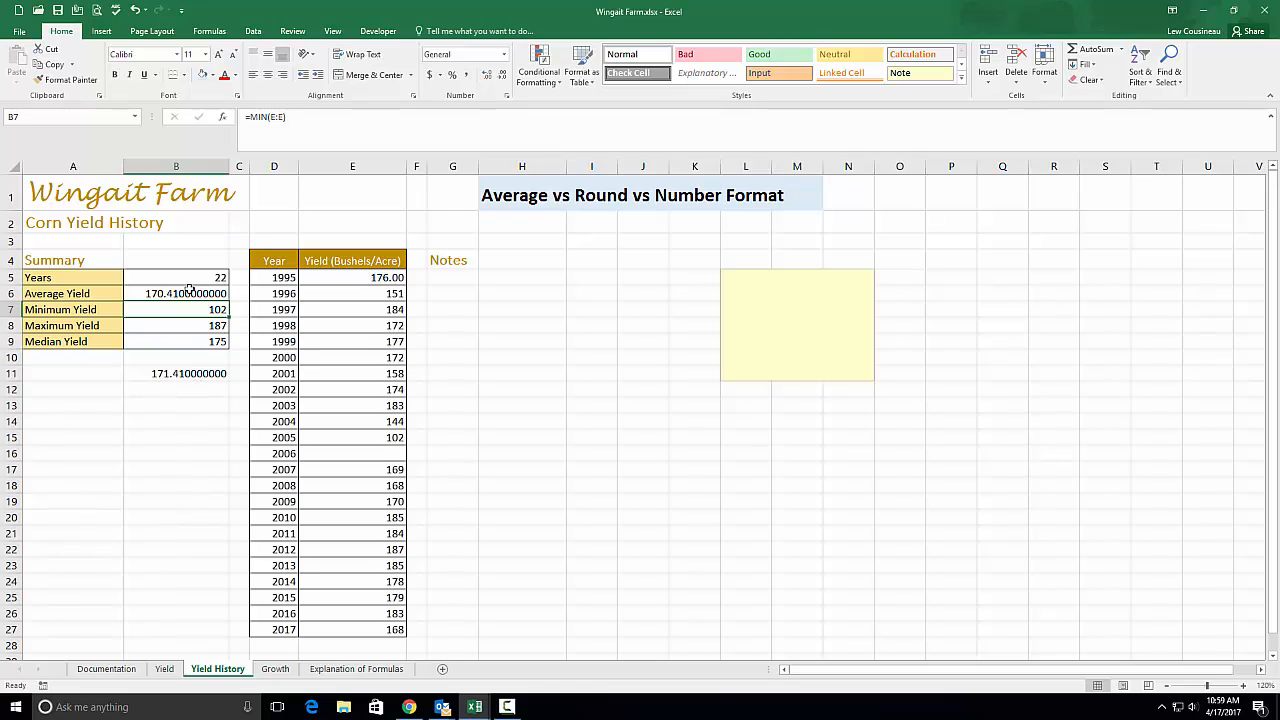
Format B6 and B11 as whole numbers, showing 170 and 171
left_click(190, 293)
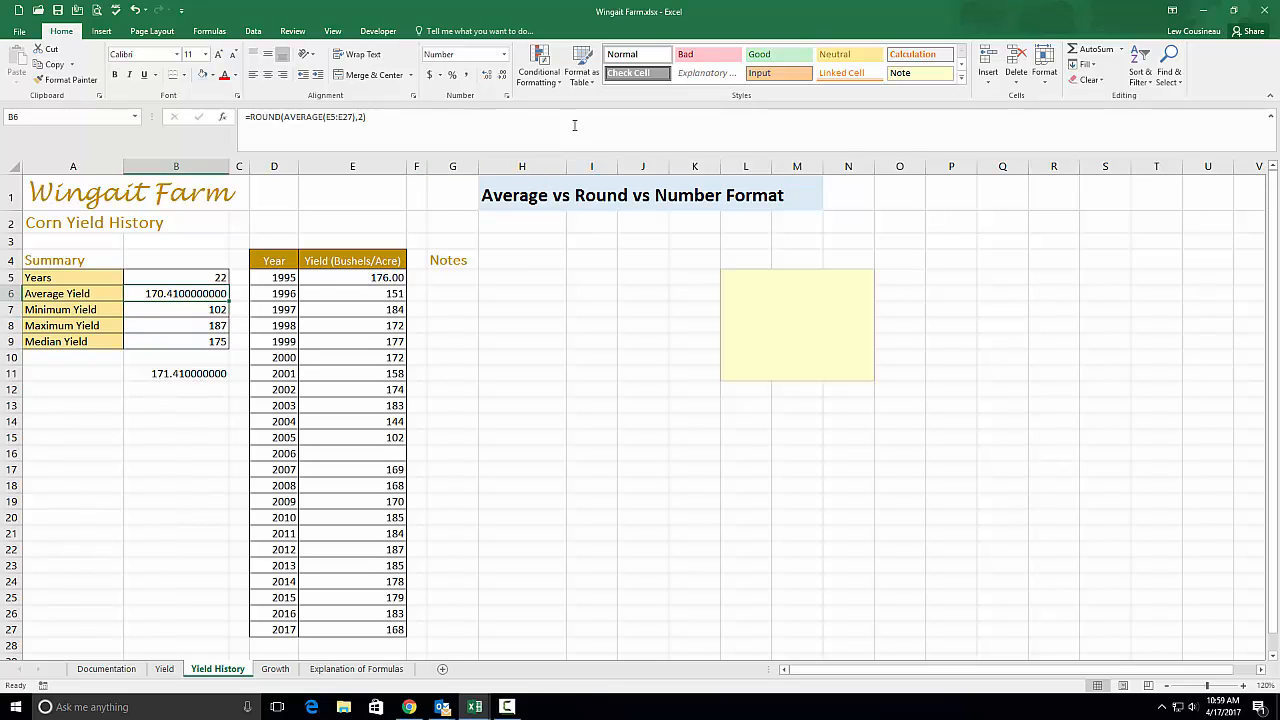
left_click(502, 76)
left_click(502, 76)
left_click(502, 76)
left_click(502, 76)
left_click(502, 76)
left_click(502, 76)
left_click(502, 76)
left_click(502, 76)
left_click(502, 76)
left_click(502, 76)
left_click(187, 372)
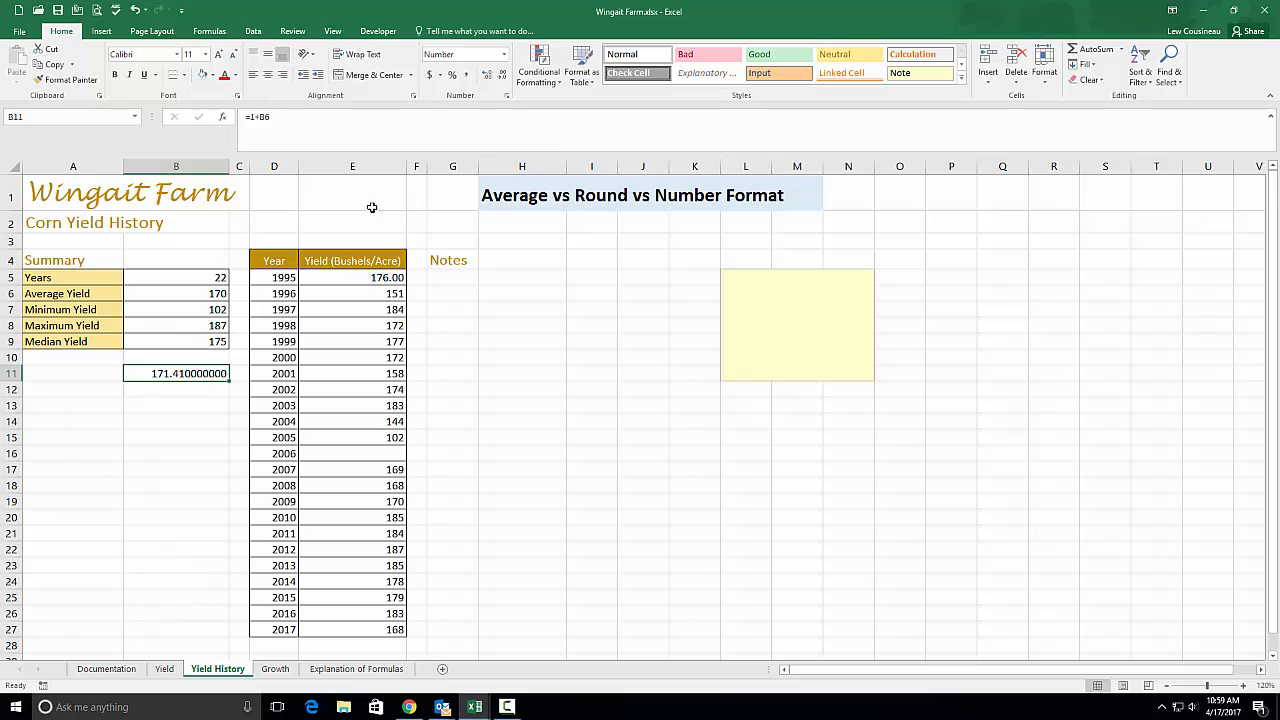
left_click(502, 76)
left_click(502, 76)
left_click(502, 76)
left_click(502, 76)
left_click(502, 76)
left_click(502, 76)
left_click(502, 76)
left_click(502, 76)
left_click(502, 76)
Enter =ROUND(E5:E27,2) in H5 under Notes, which returns 176.00000
left_click(500, 277)
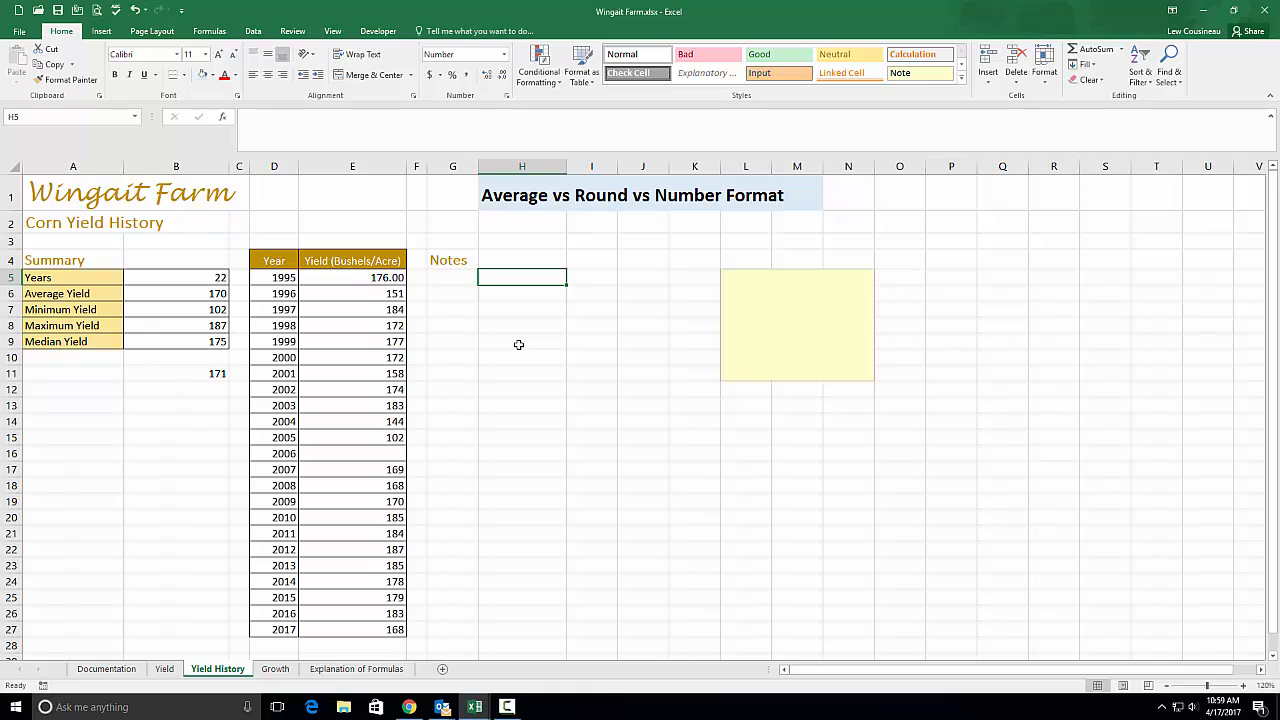
type("ROUN")
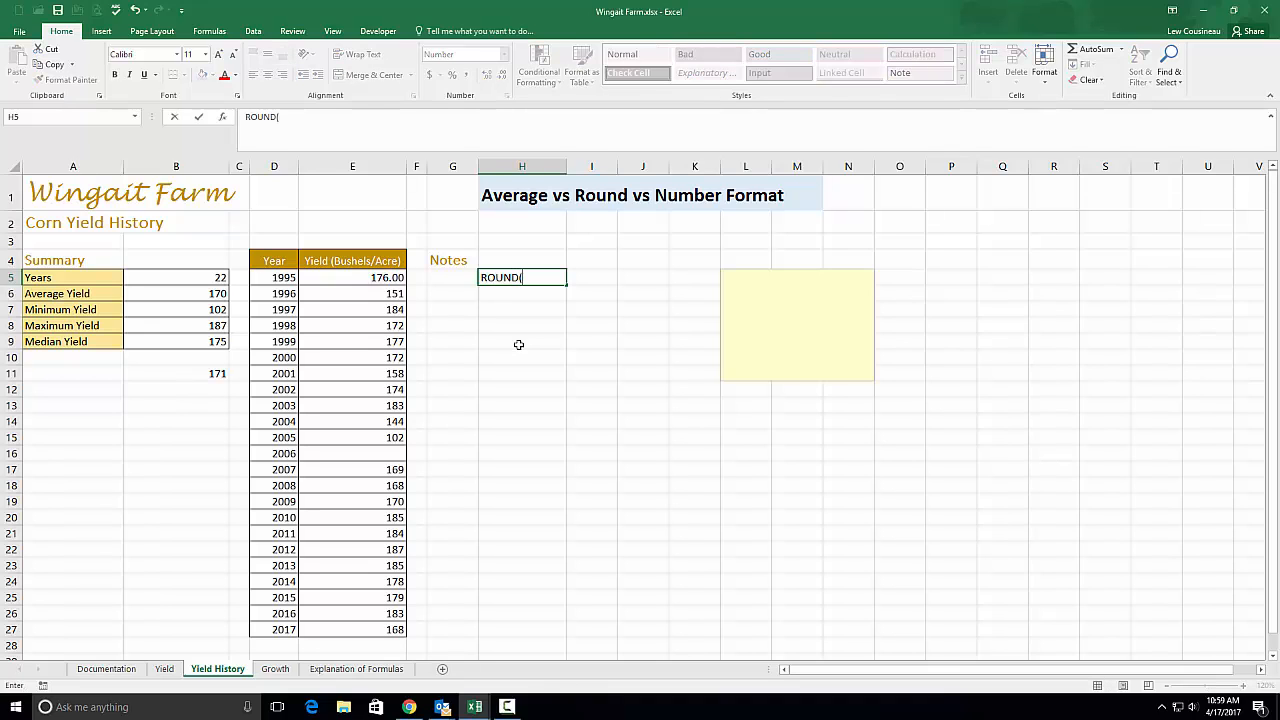
type("D(")
left_click(480, 277)
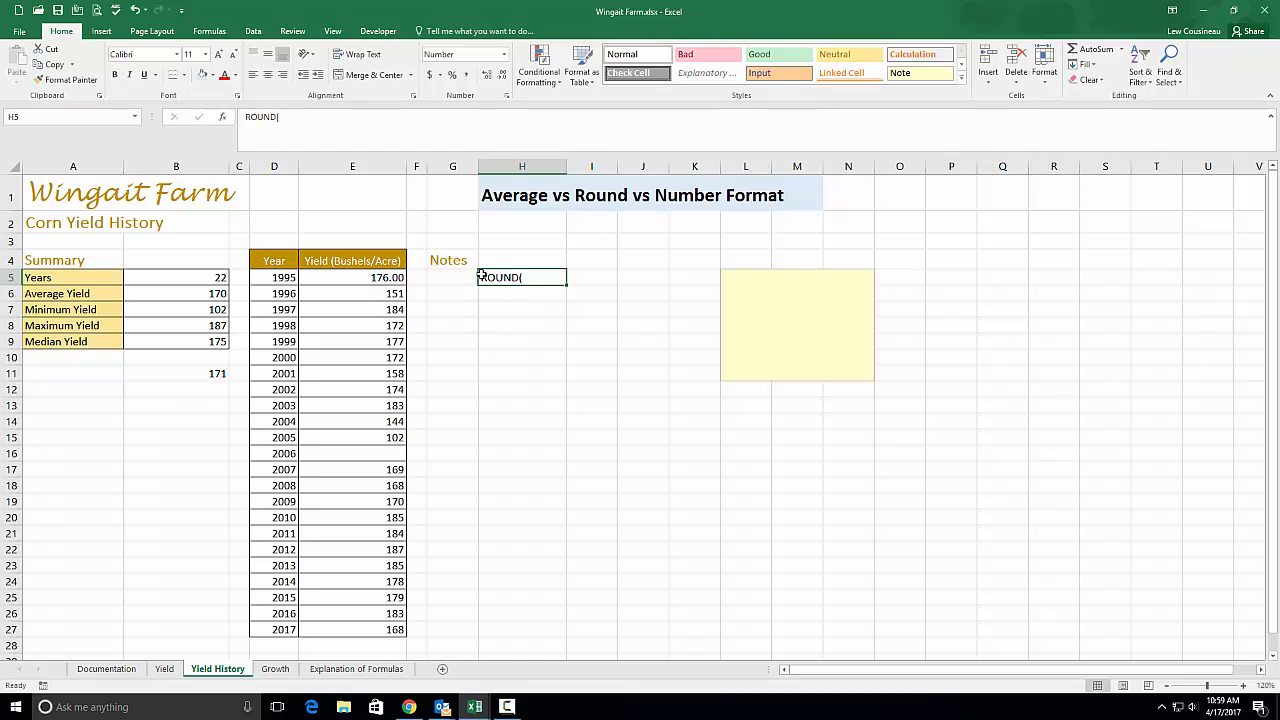
double_click(481, 275)
type("=")
left_click(542, 277)
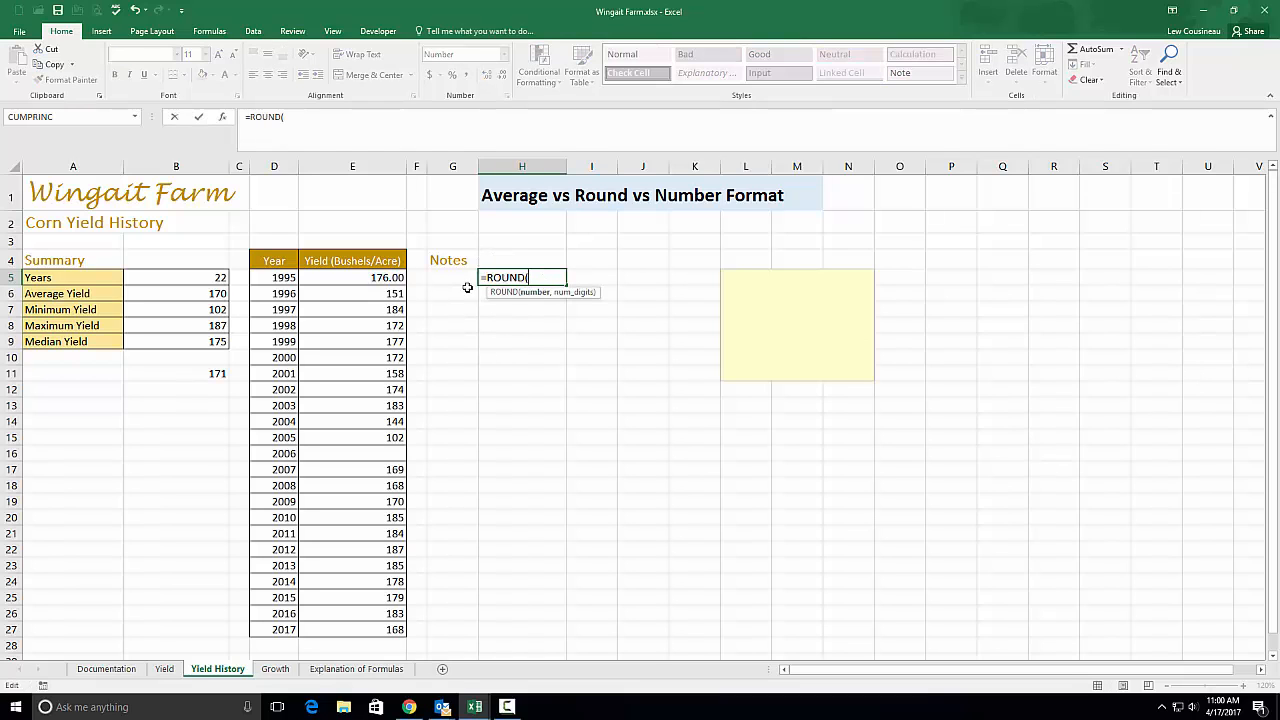
left_click_drag(360, 278, 339, 630)
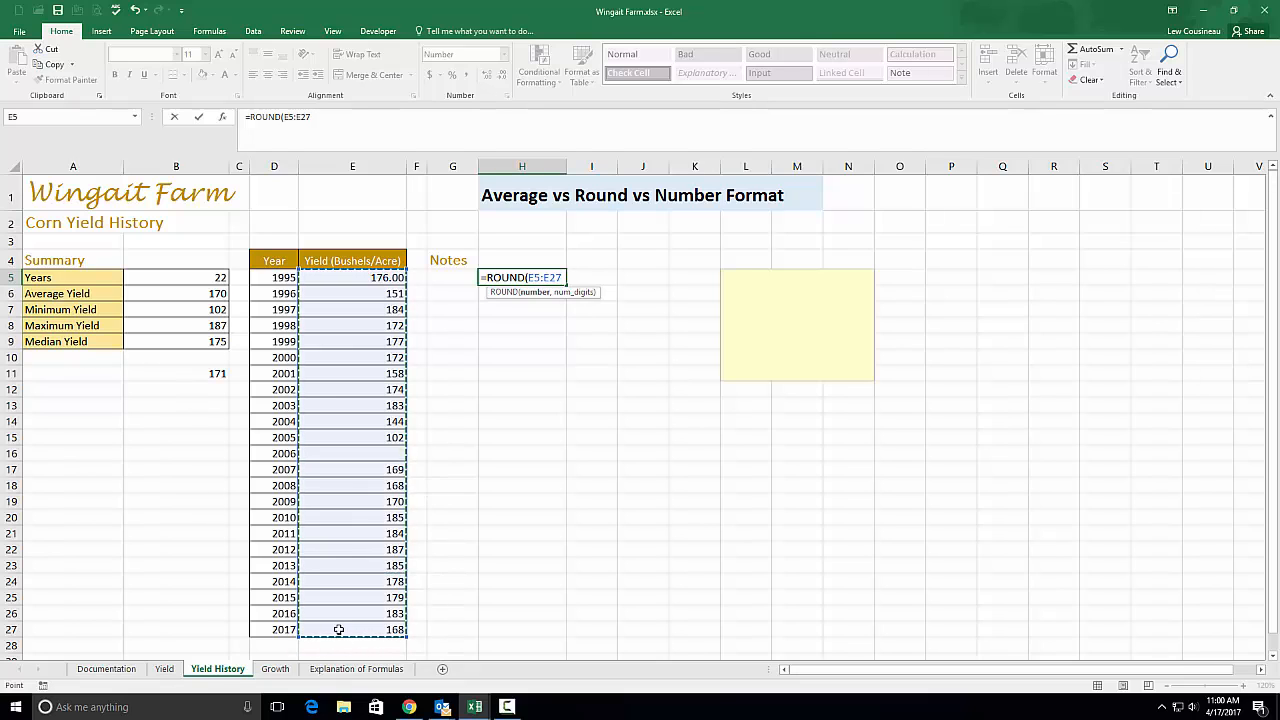
type(",2")
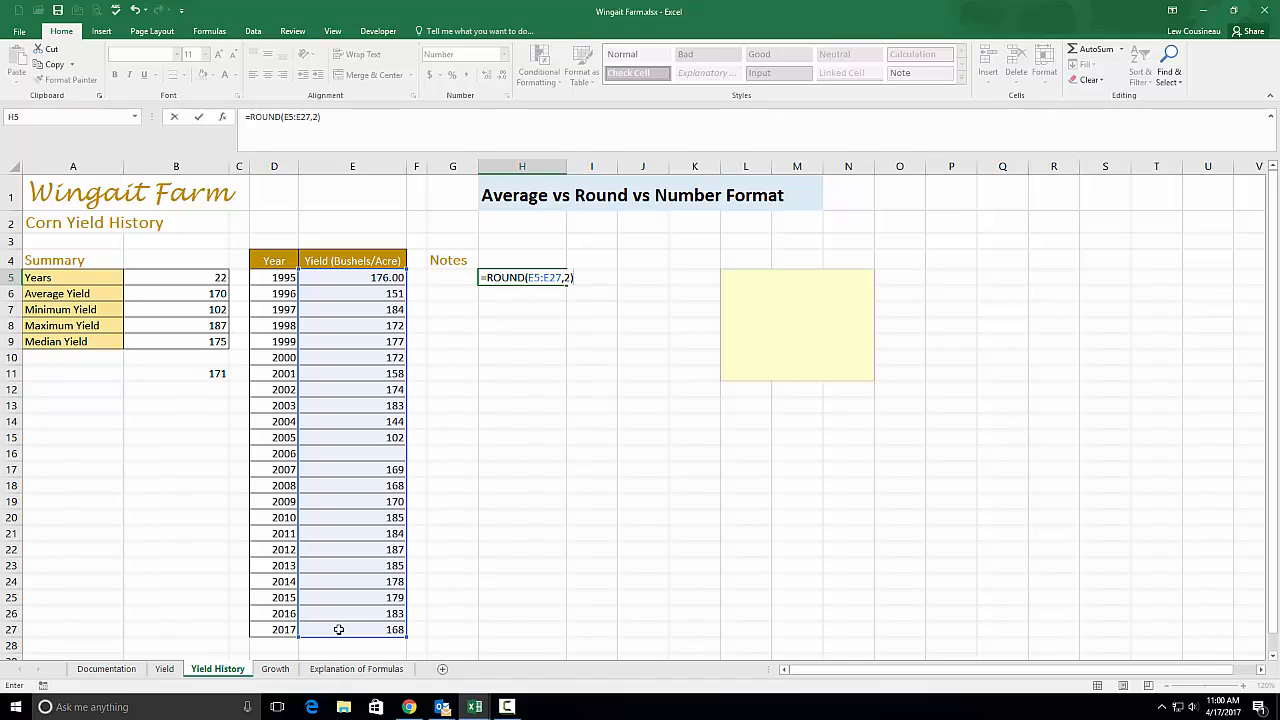
key("Return")
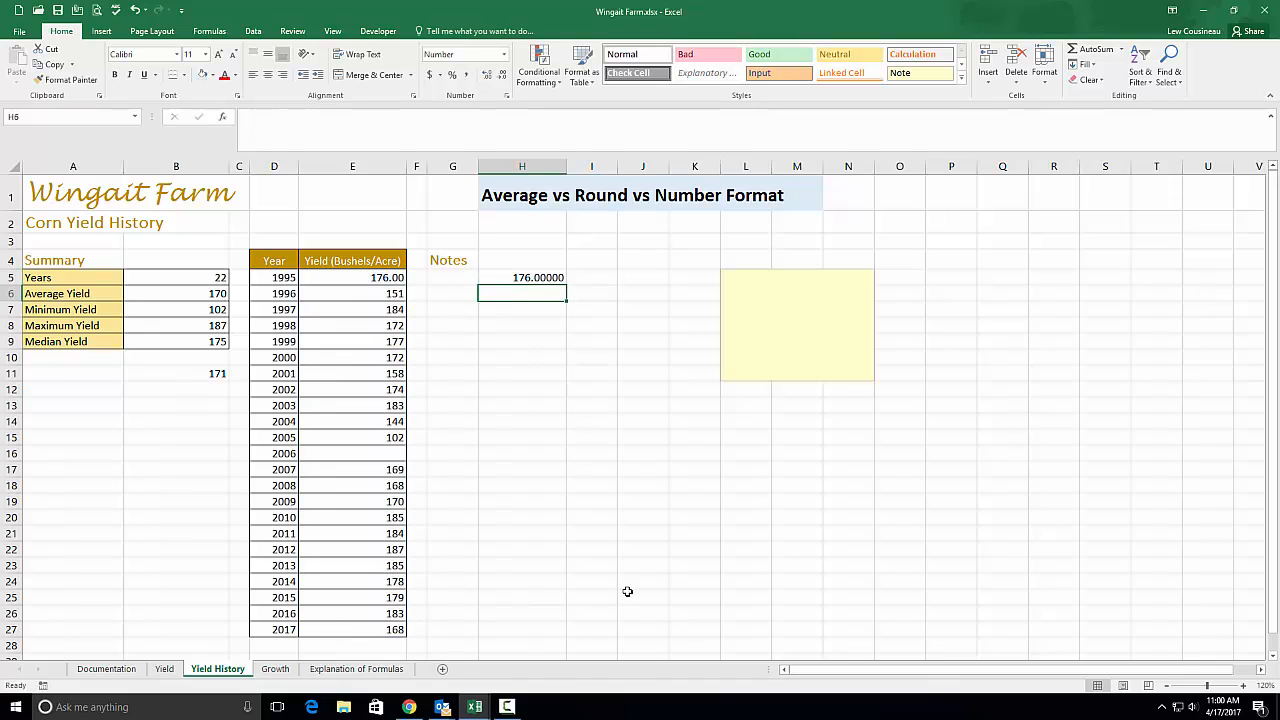
Inspect H5's ROUND formula twice without changing it
double_click(531, 280)
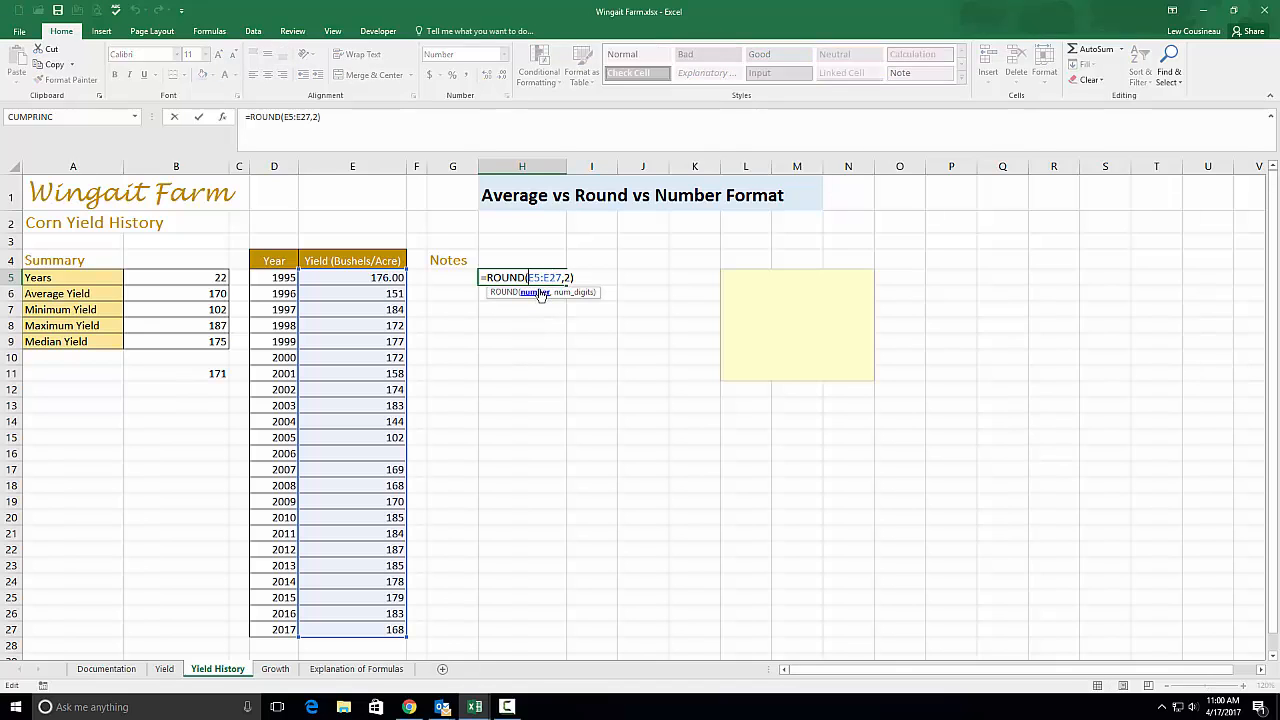
key("Escape")
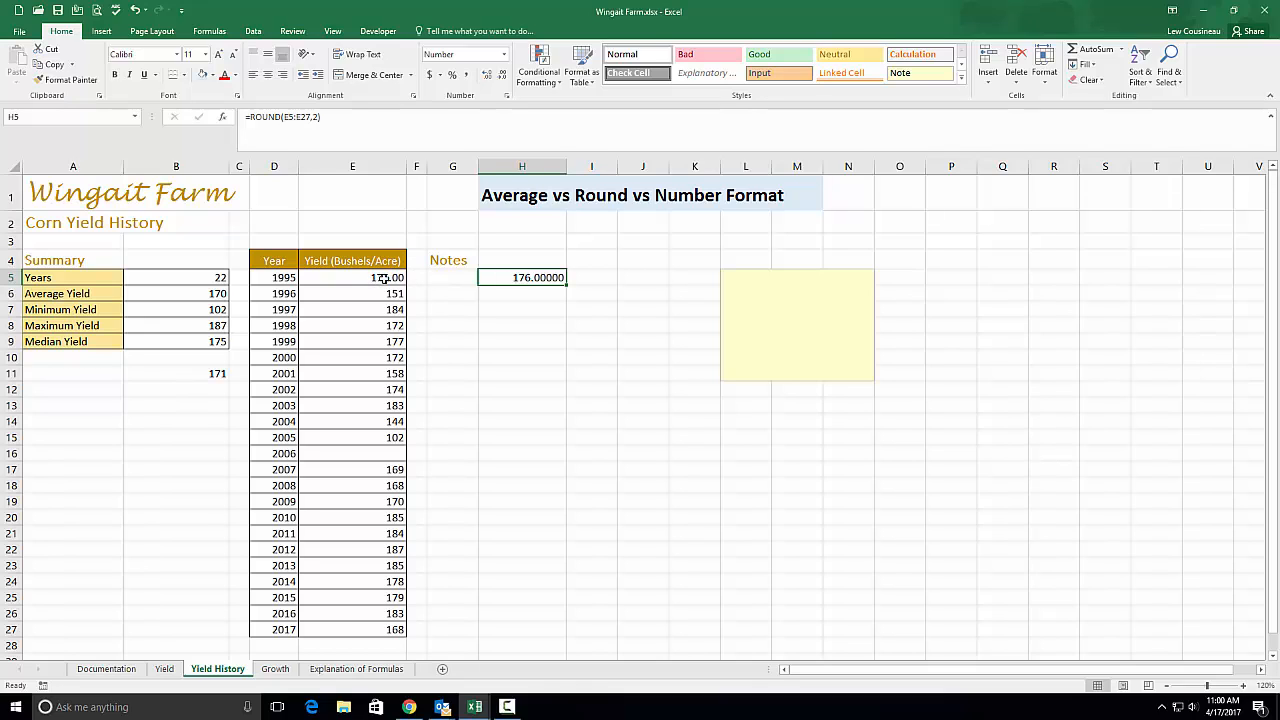
double_click(530, 278)
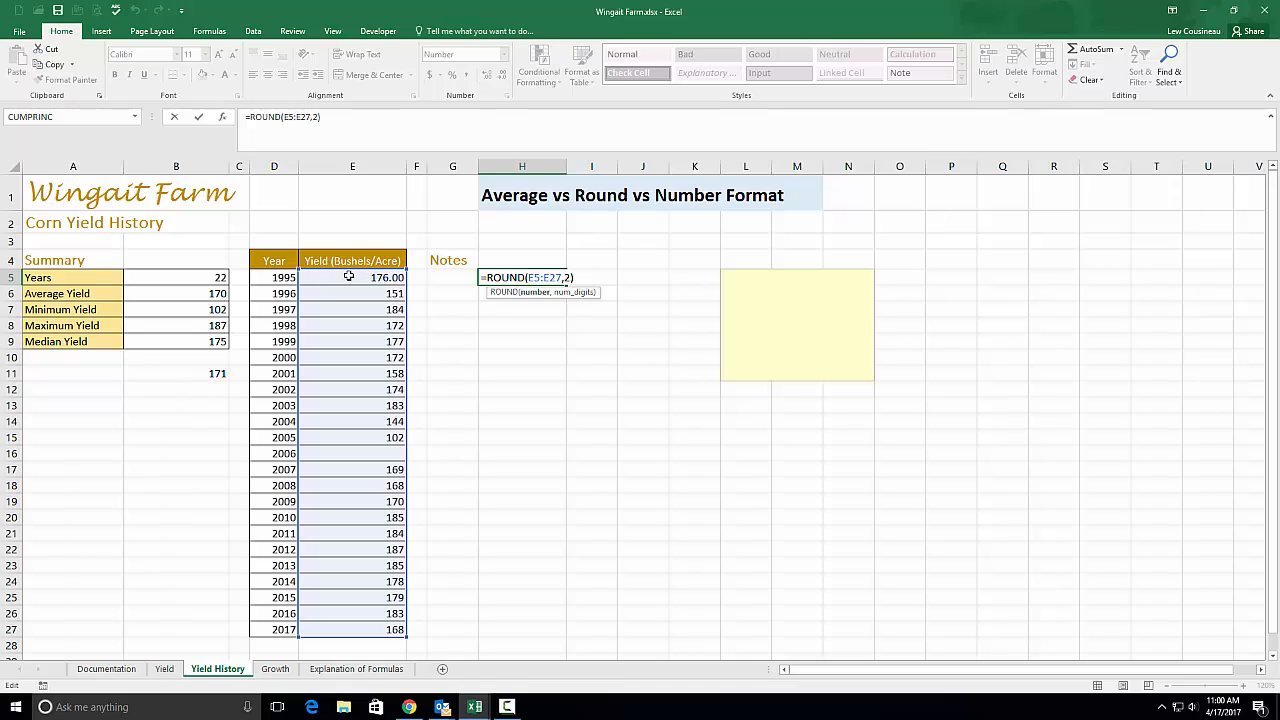
key("Escape")
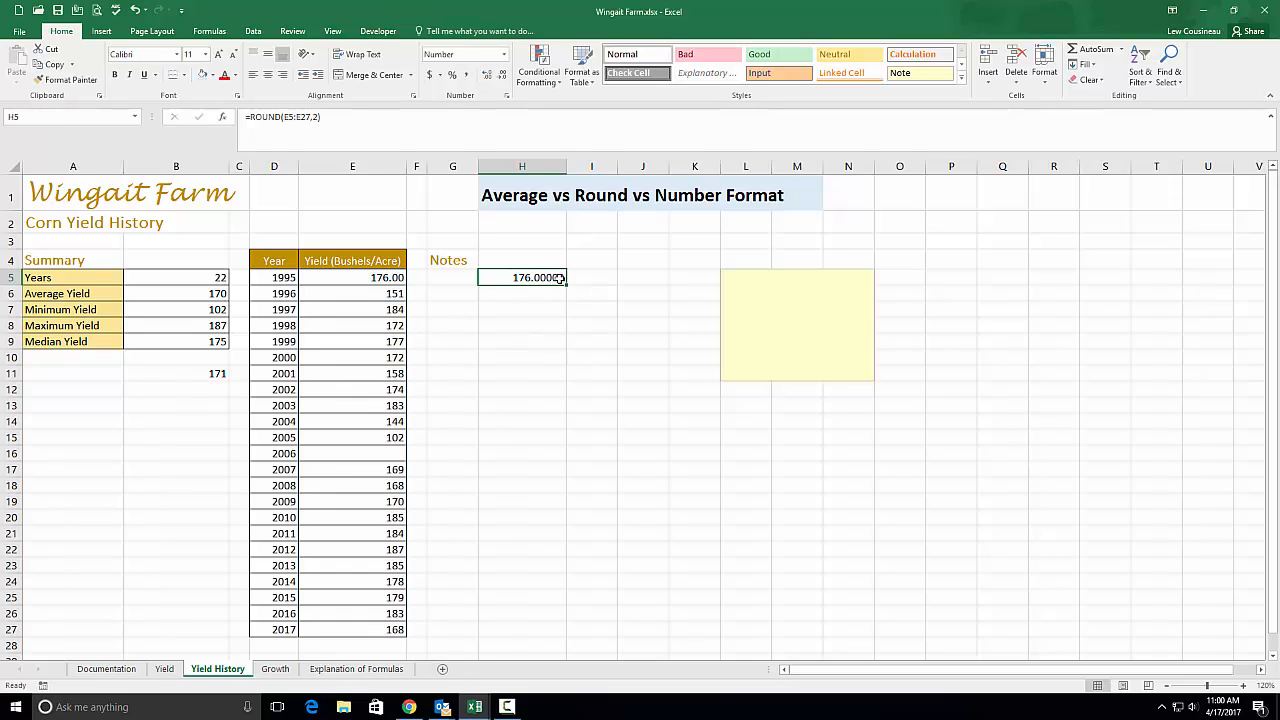
Set H5's display to two decimal places, showing 176.00
left_click(503, 78)
left_click(503, 78)
left_click(503, 78)
left_click(503, 78)
left_click(486, 80)
left_click(515, 369)
left_click(511, 357)
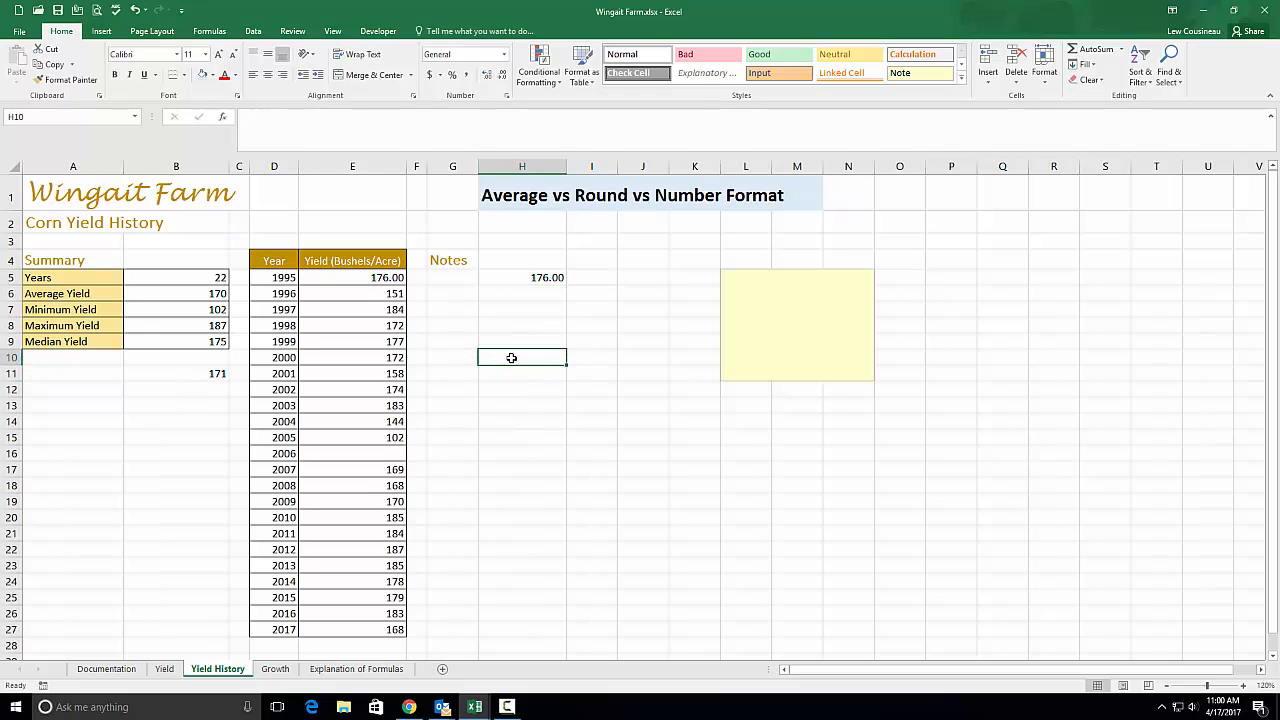
Enter =ROUND(E5:E27,2) in H10, which returns 172
type("=Round")
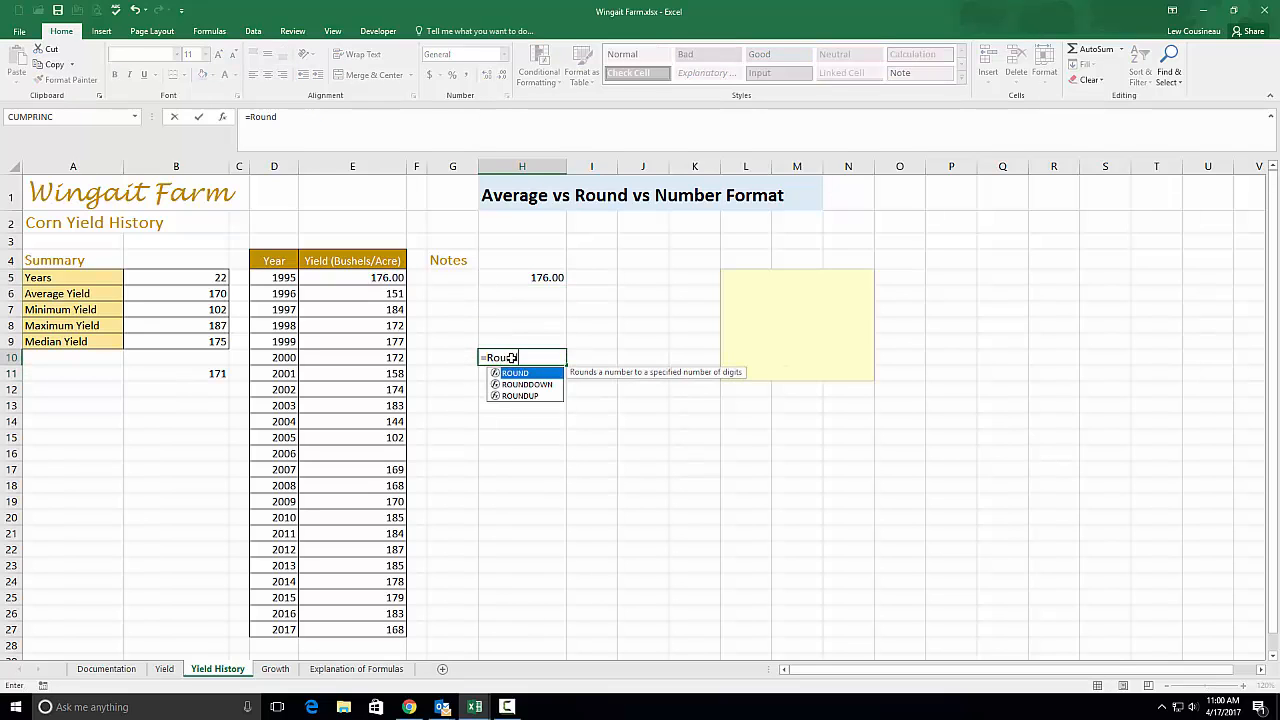
type("(")
left_click_drag(388, 279, 397, 630)
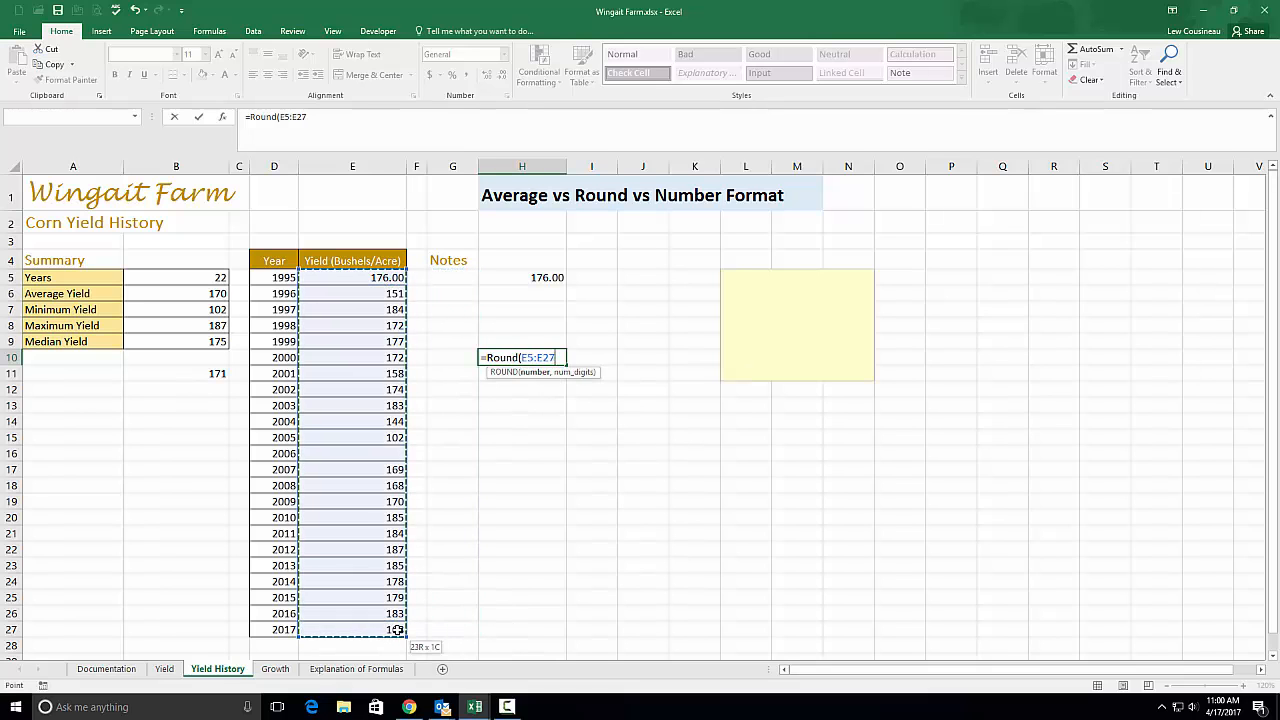
type(",")
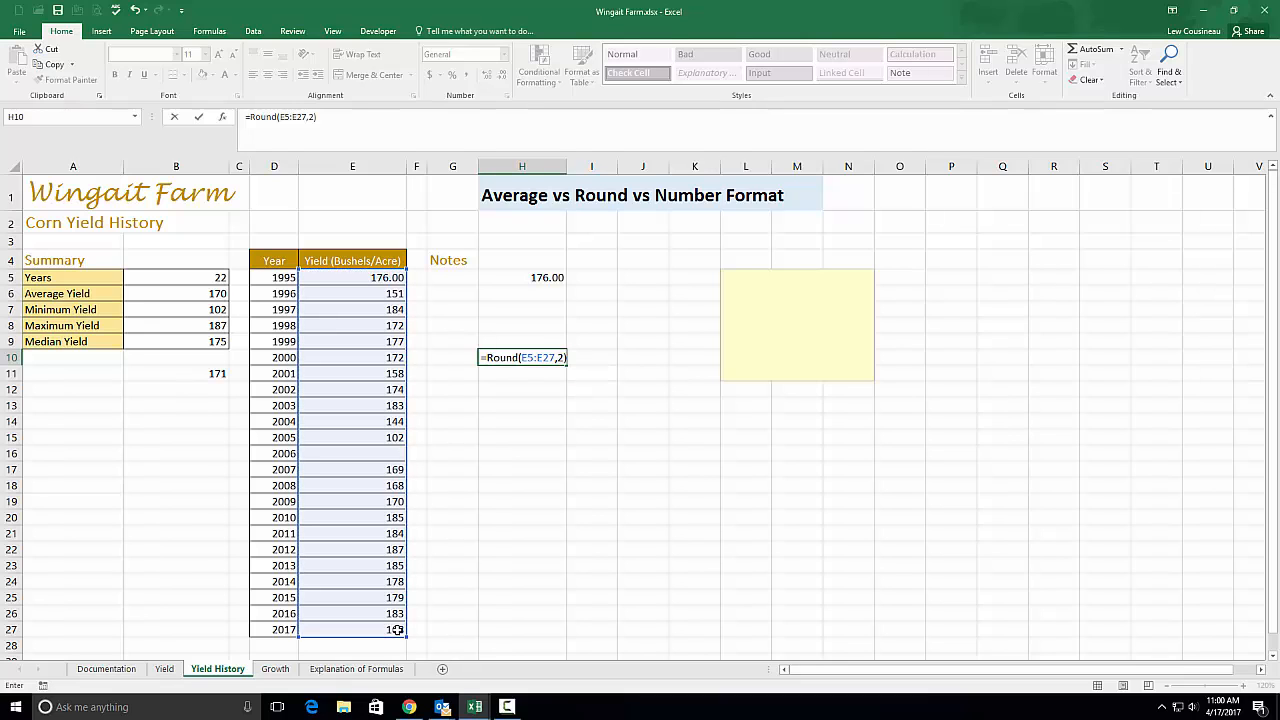
type("2)")
key("Return")
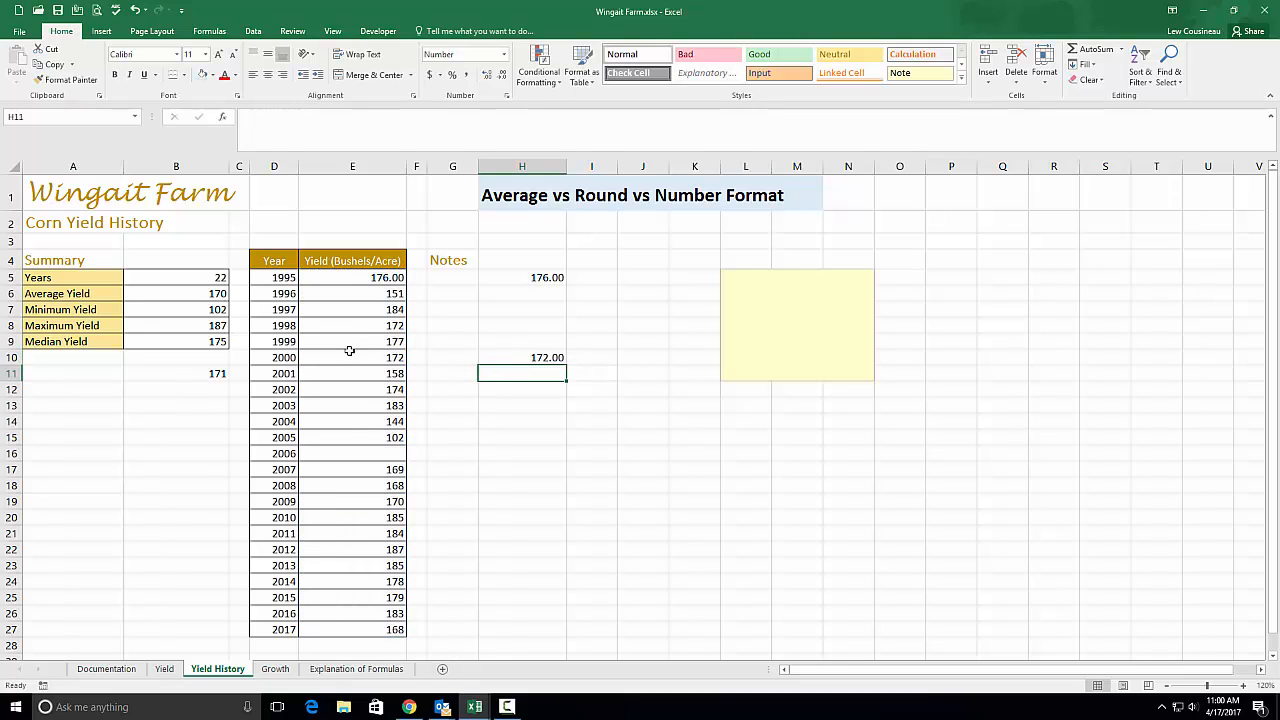
Format E10 and H10 as numbers with four decimals, showing 172.0000
left_click_drag(350, 351, 551, 354)
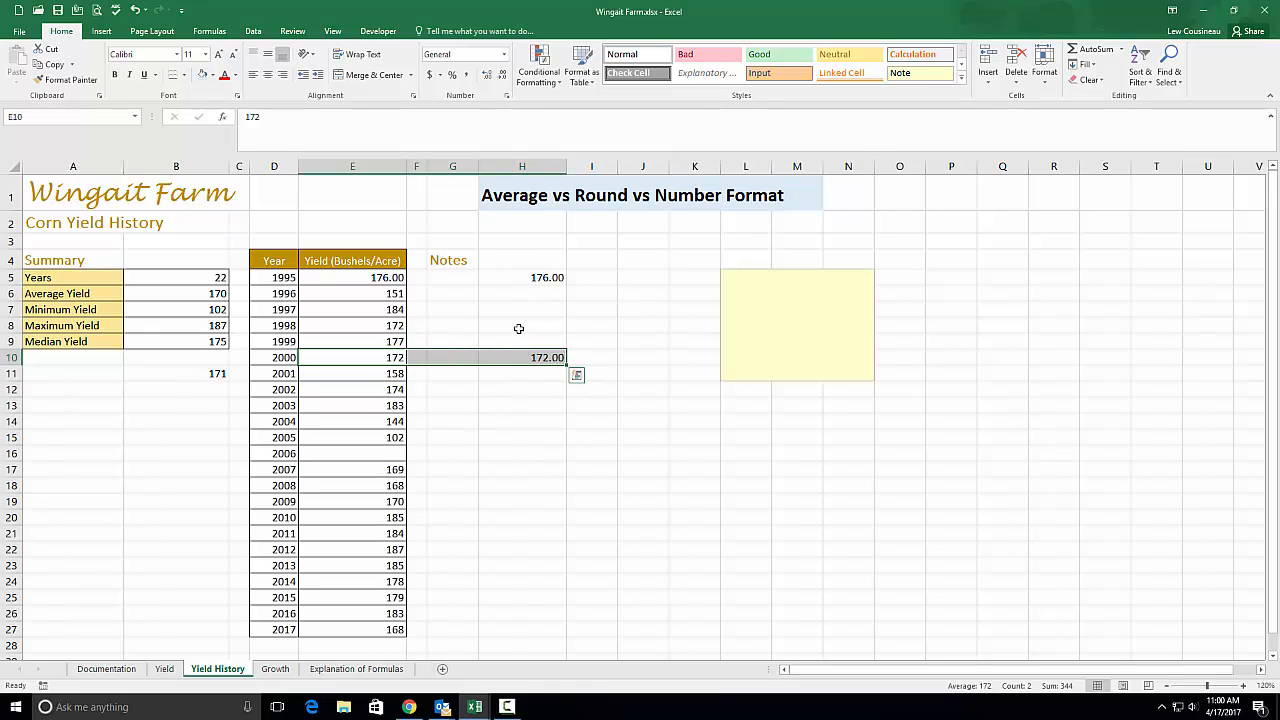
left_click(487, 75)
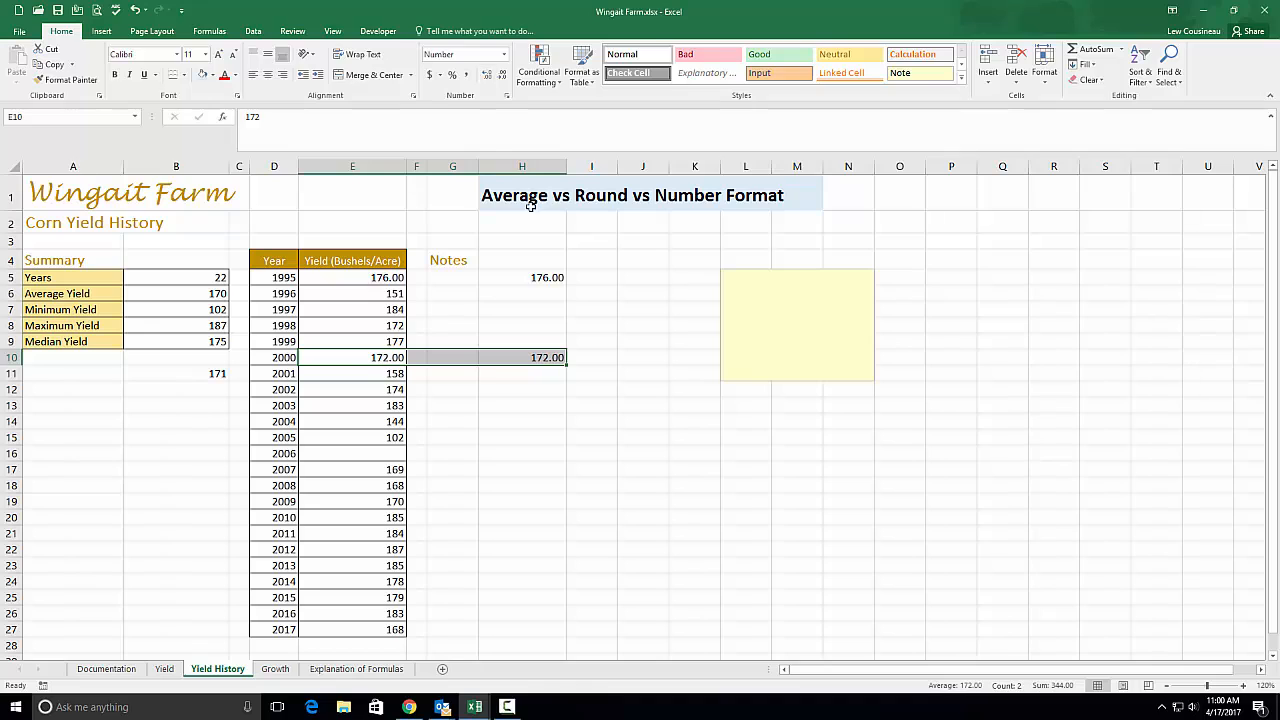
left_click(487, 75)
left_click(487, 75)
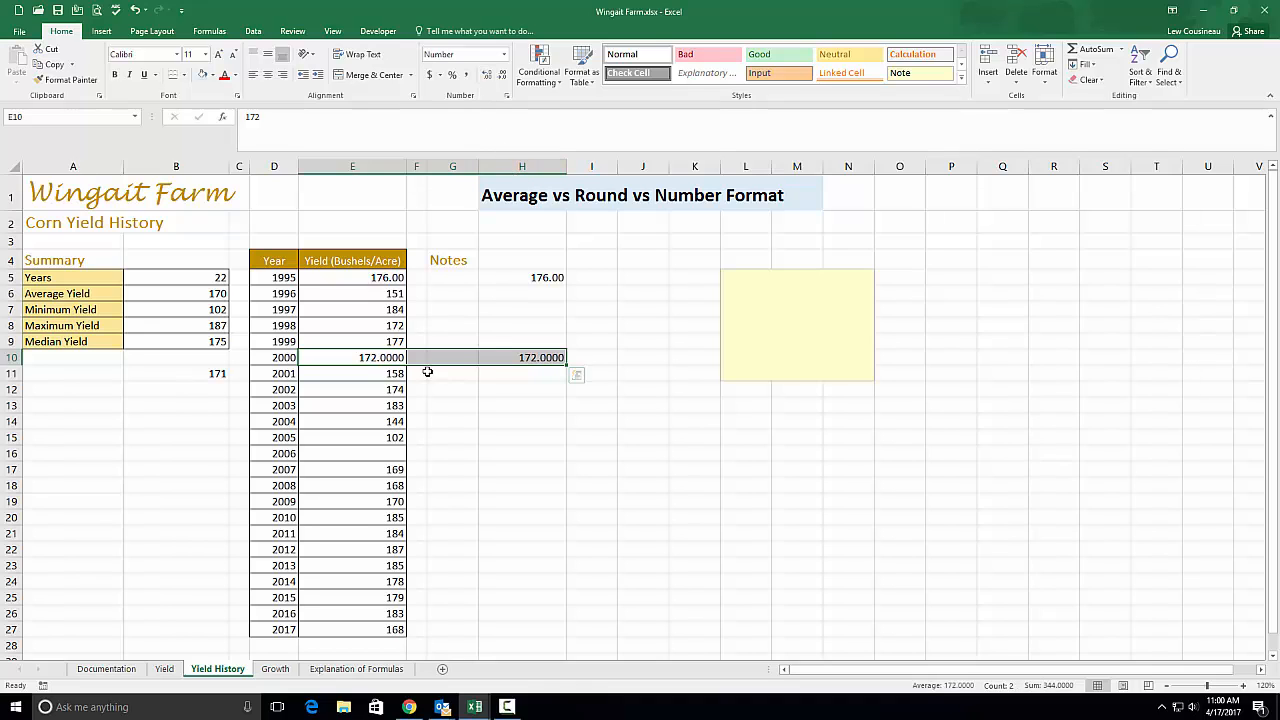
left_click(372, 358)
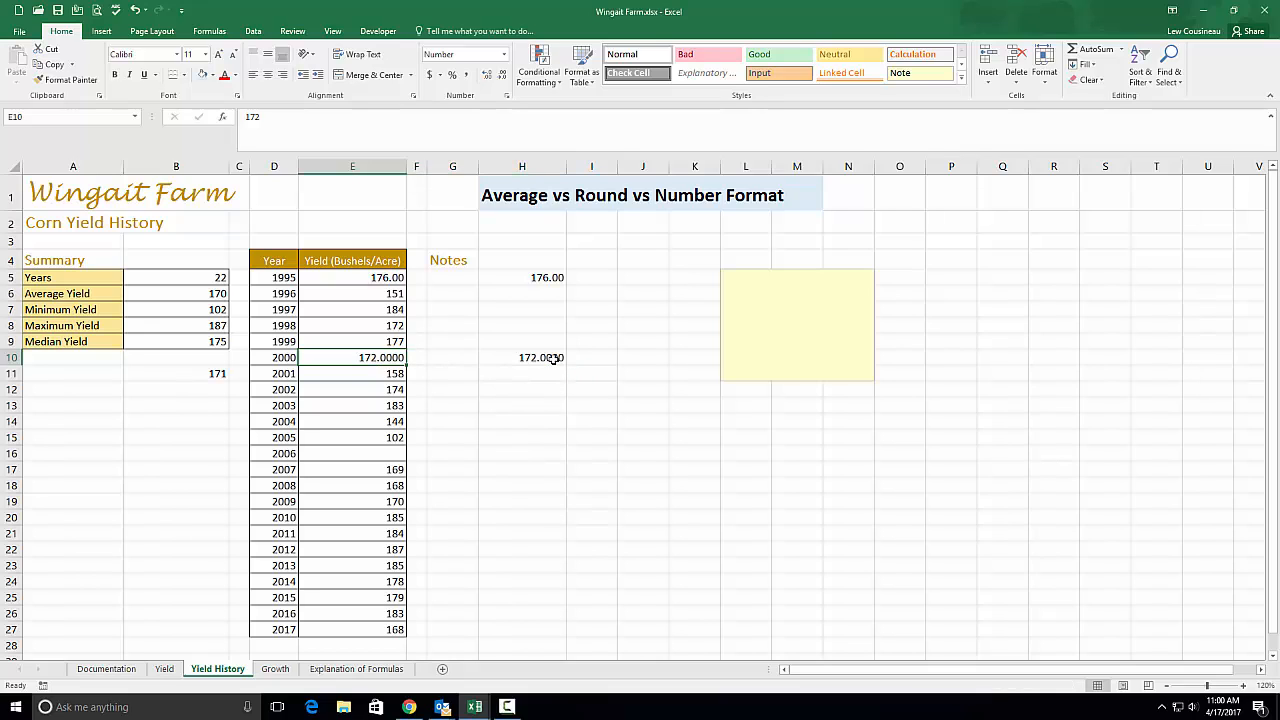
left_click(553, 358)
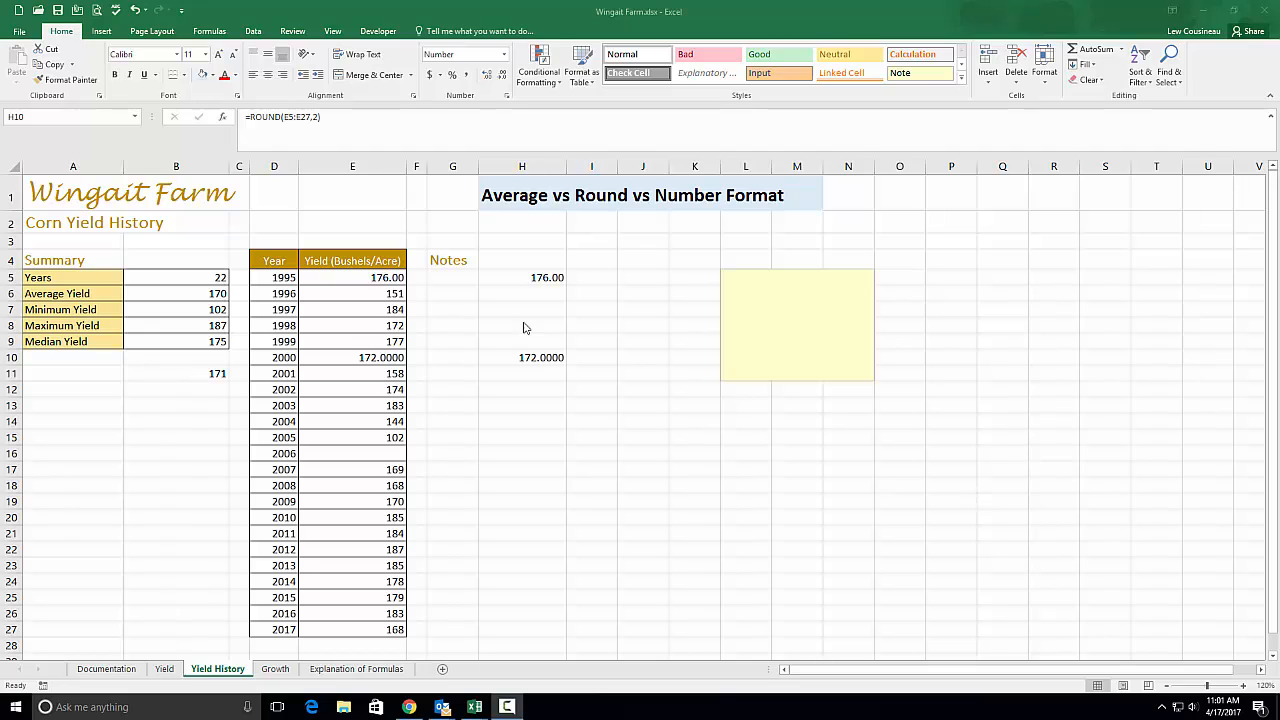
Edit H5 to =AVERAGE(ROUND(E5:E27,2)) by accepting Excel's correction; it still shows 176.00
double_click(536, 280)
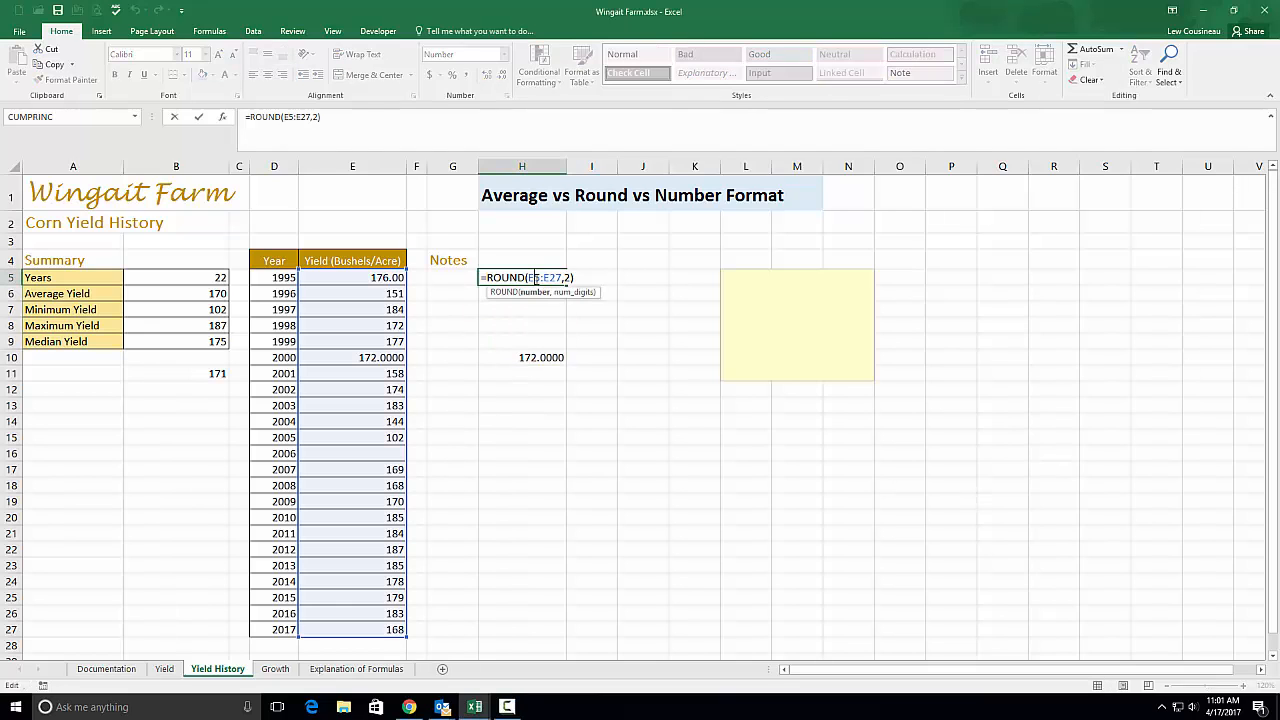
left_click(488, 278)
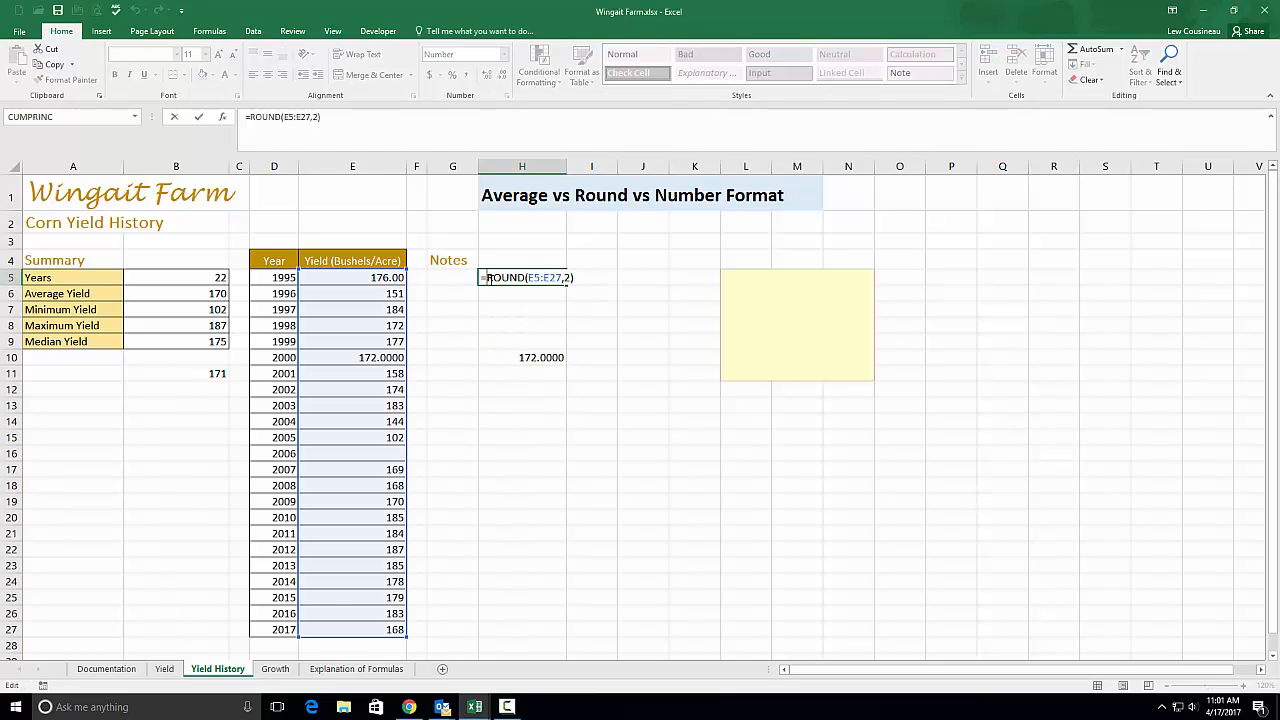
type("Average")
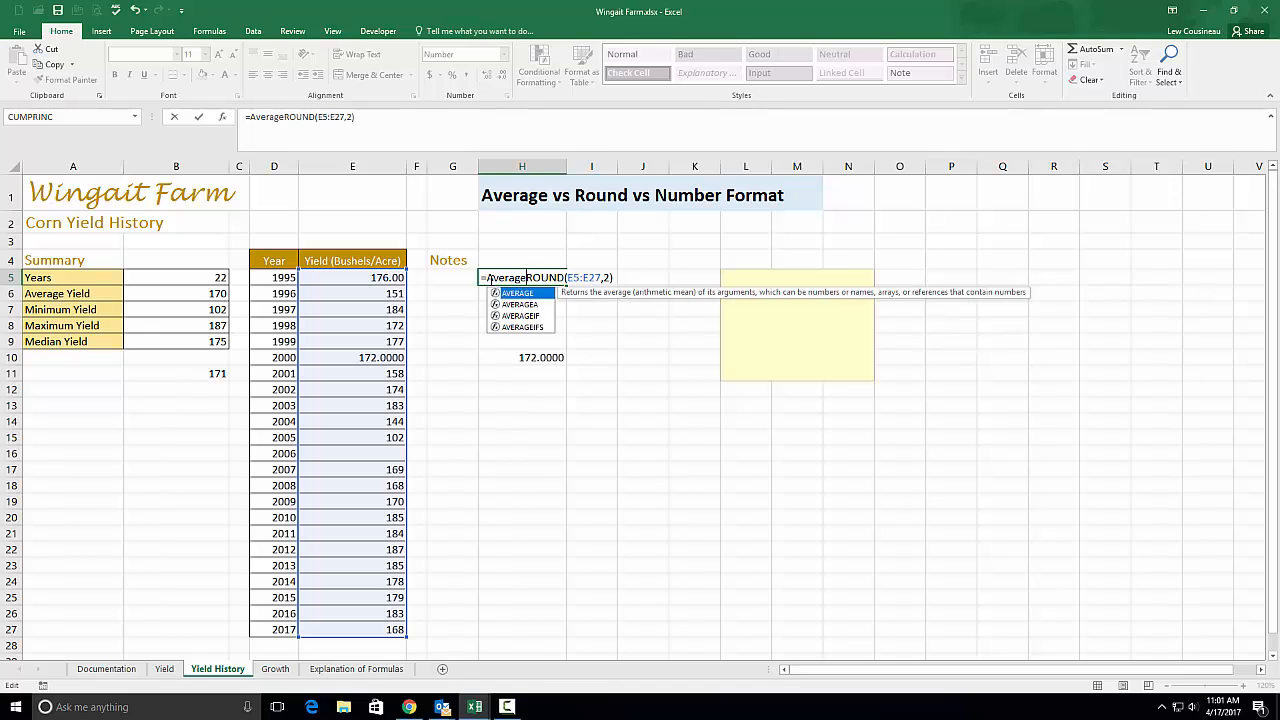
type("(")
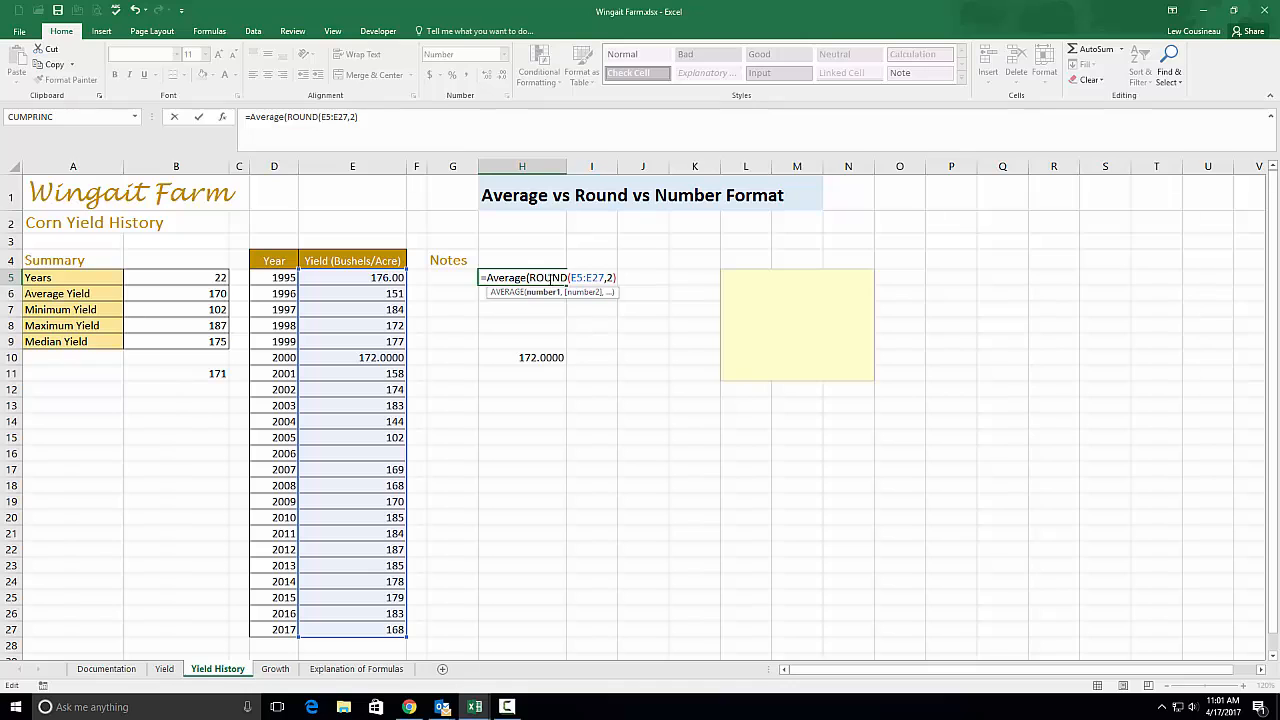
left_click_drag(572, 277, 607, 277)
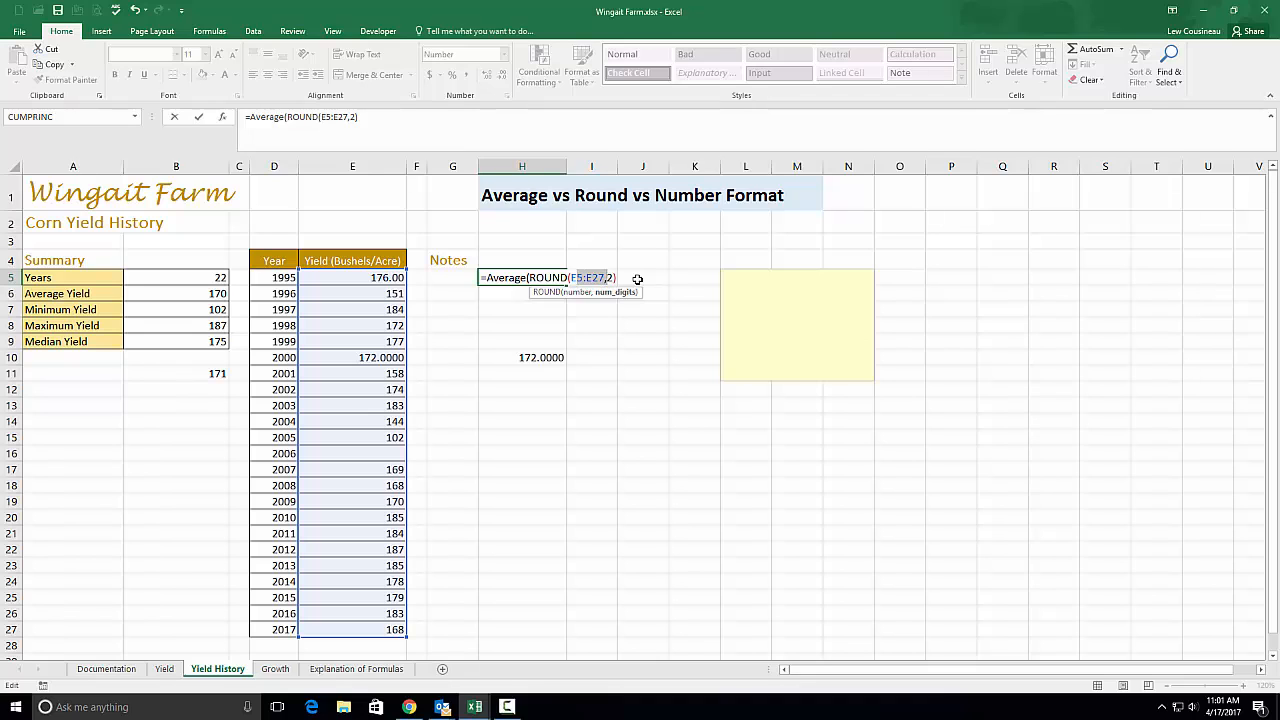
key("Return")
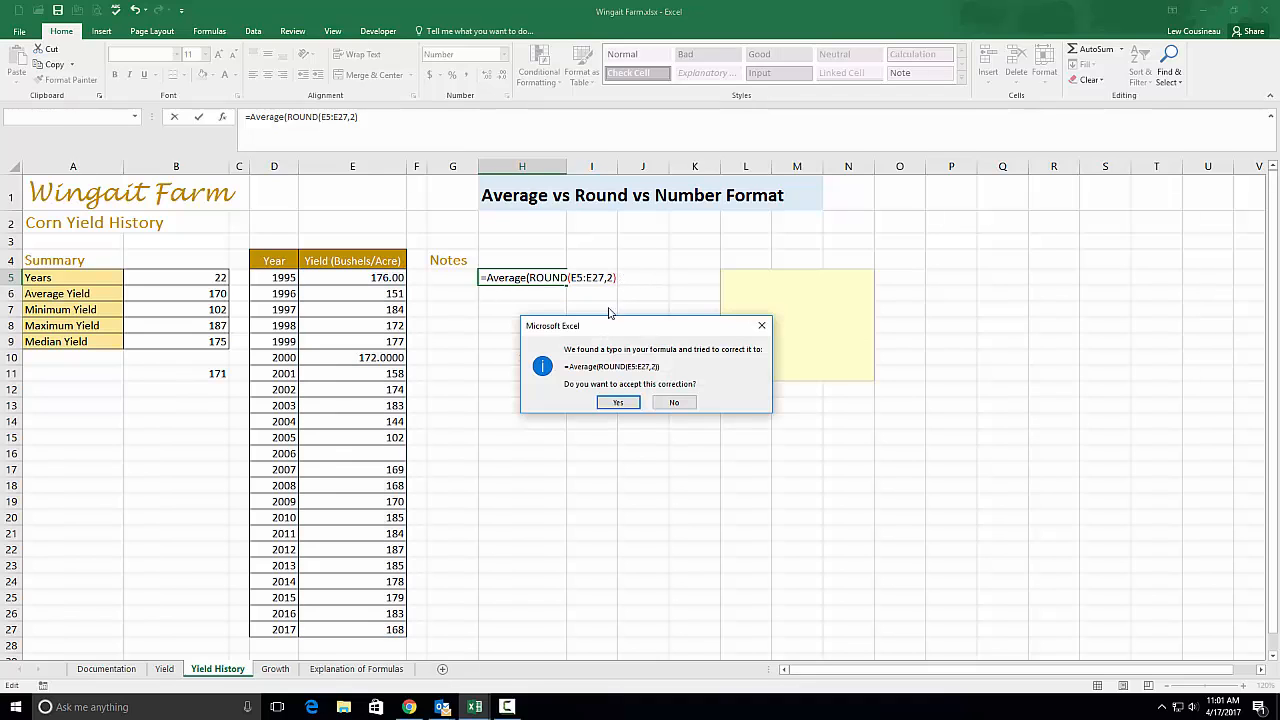
left_click(617, 402)
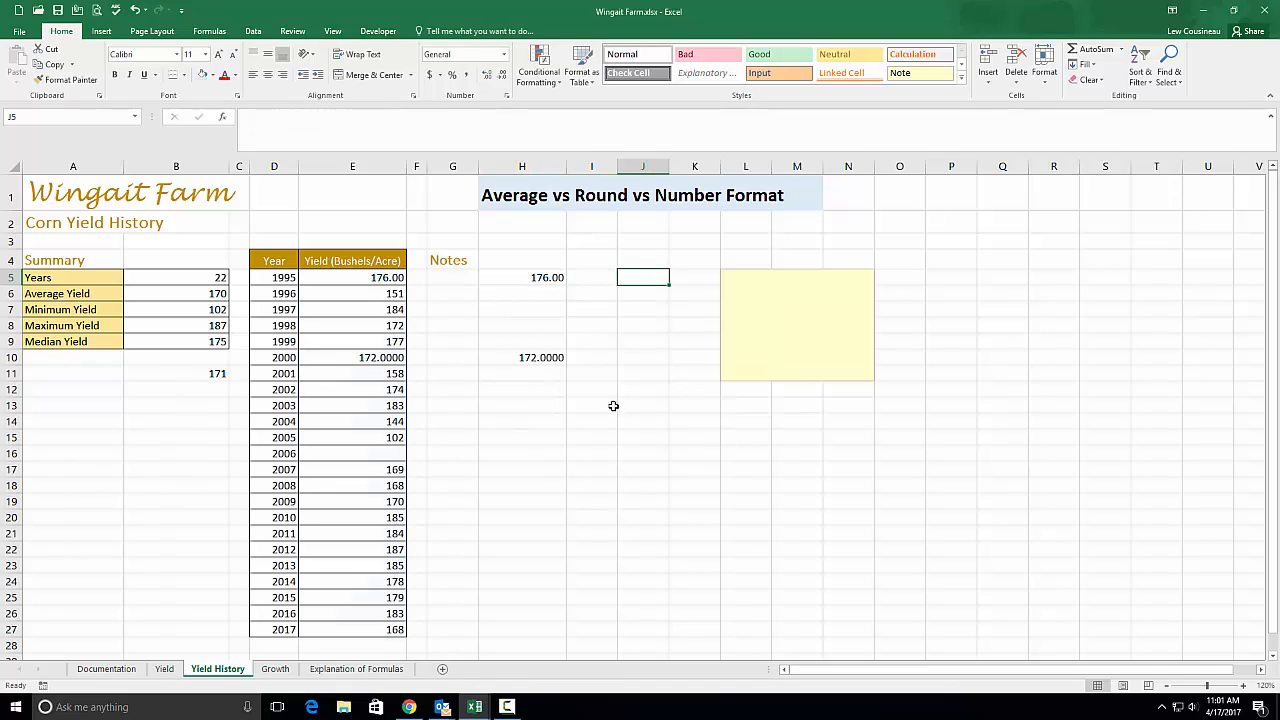
double_click(528, 277)
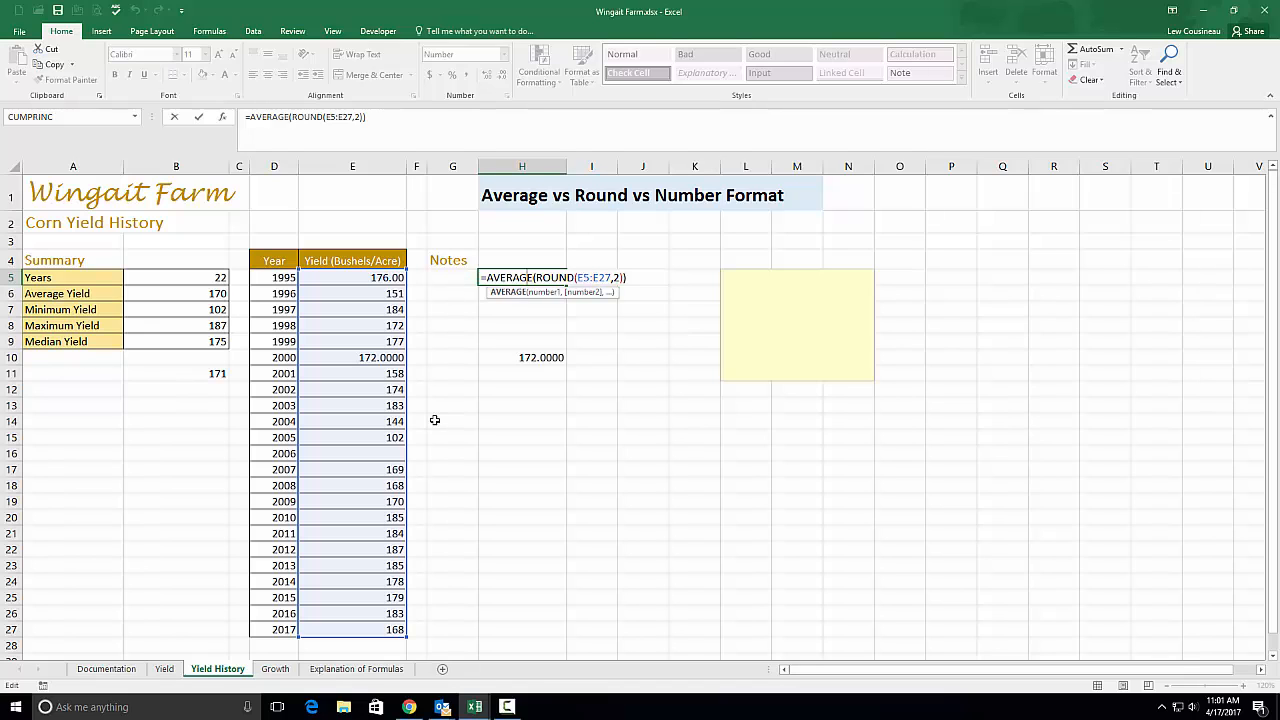
key("Escape")
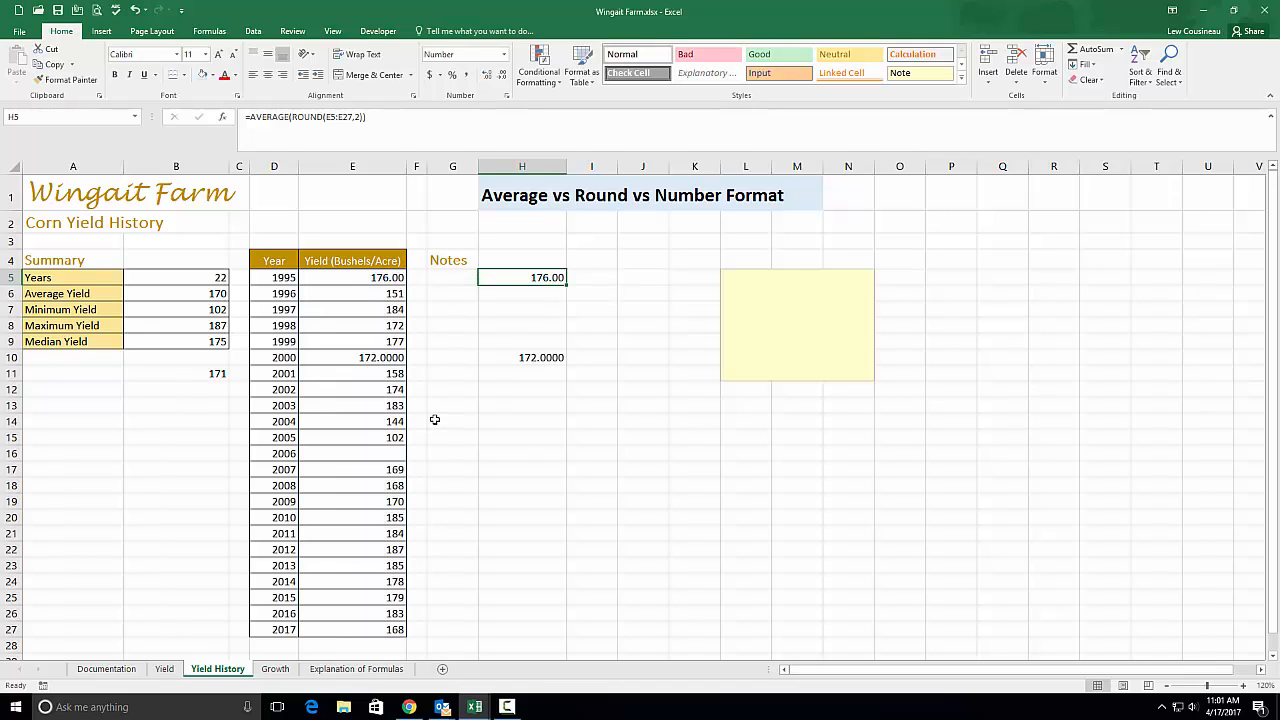
double_click(537, 277)
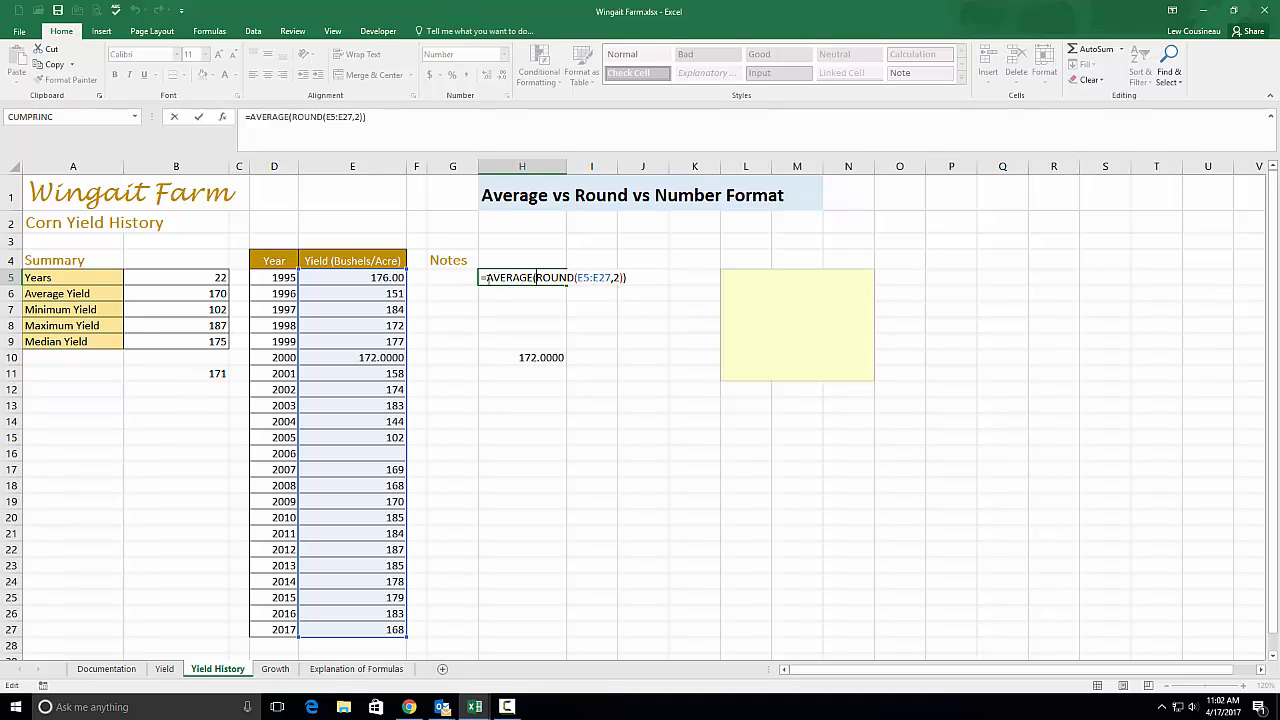
key("ctrl+Return")
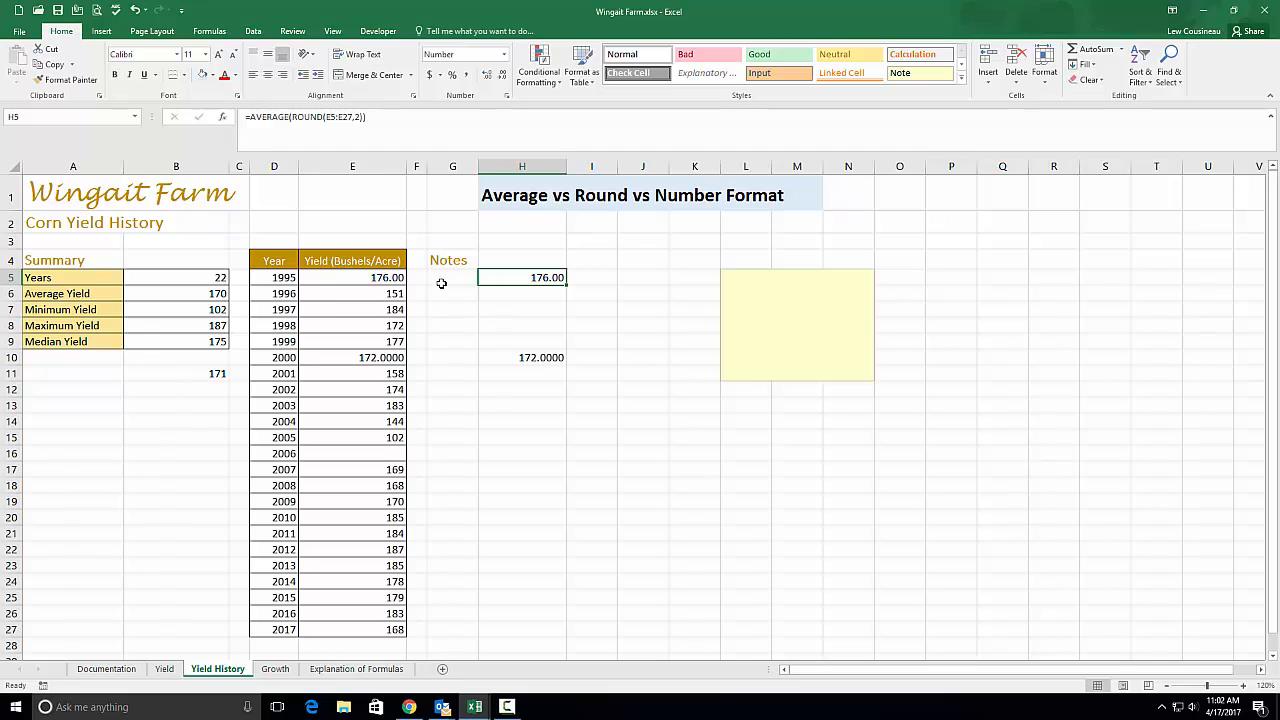
left_click(188, 291)
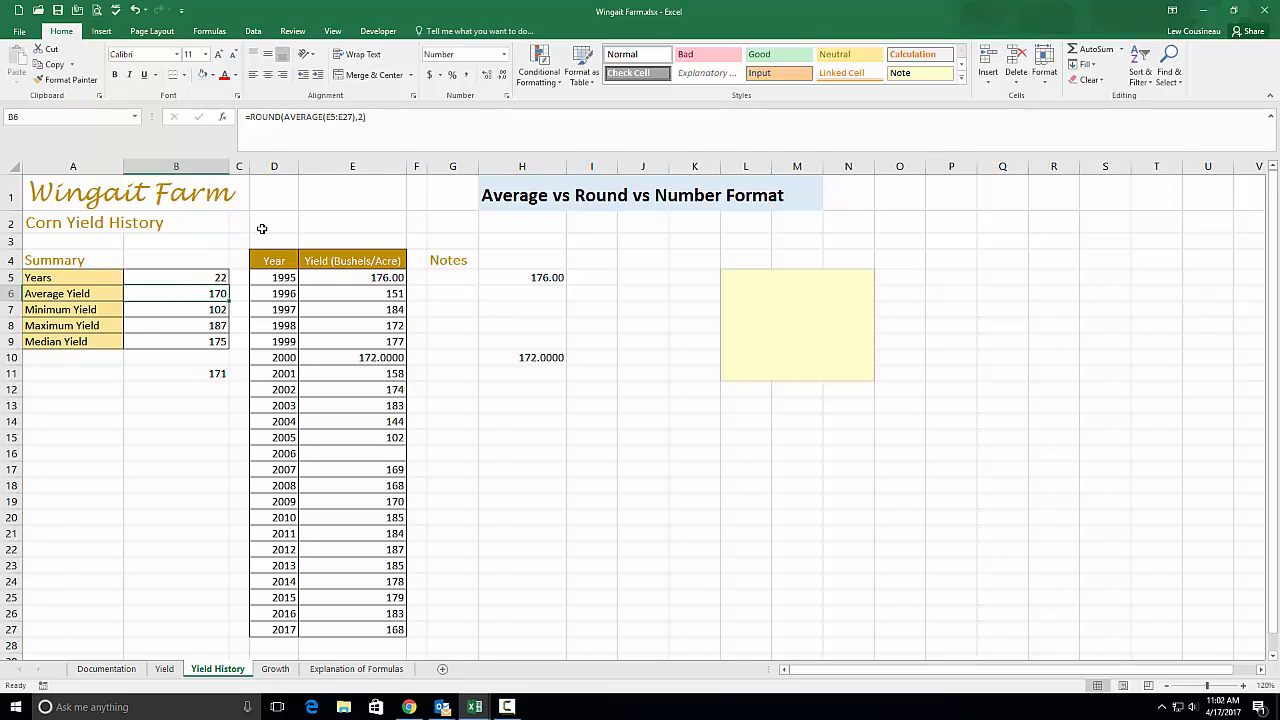
double_click(170, 293)
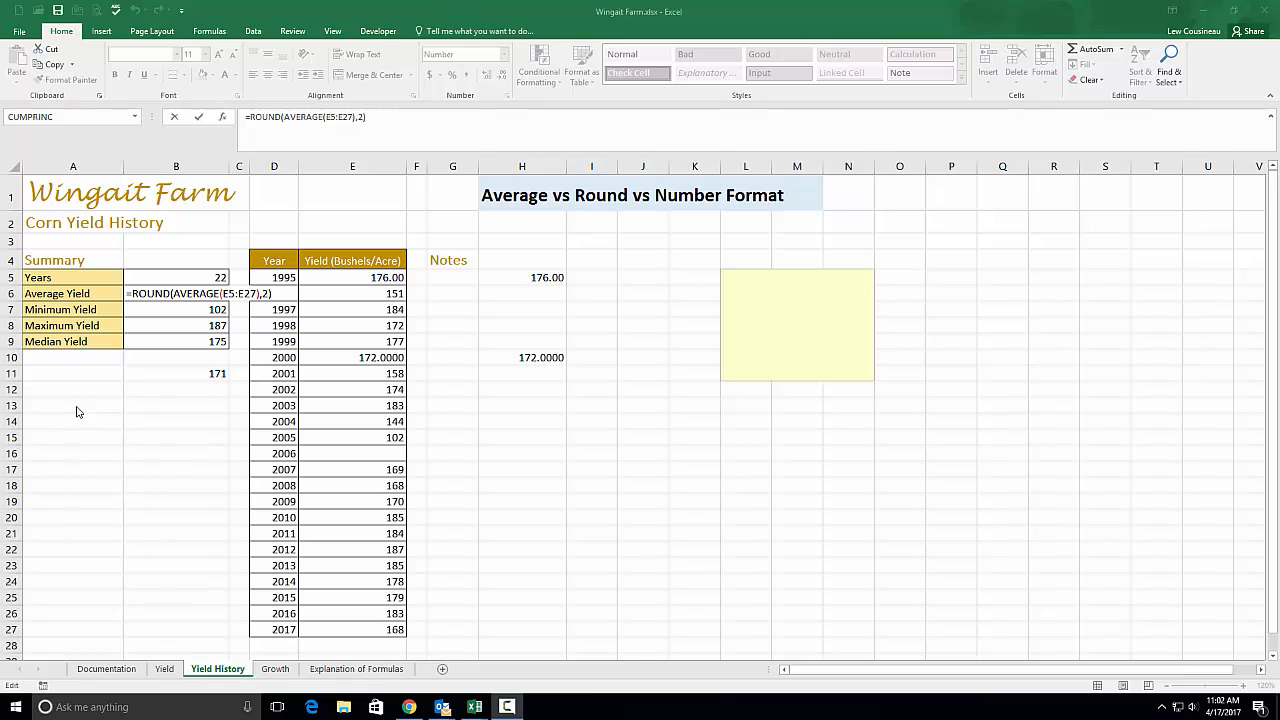
key("ctrl+Return")
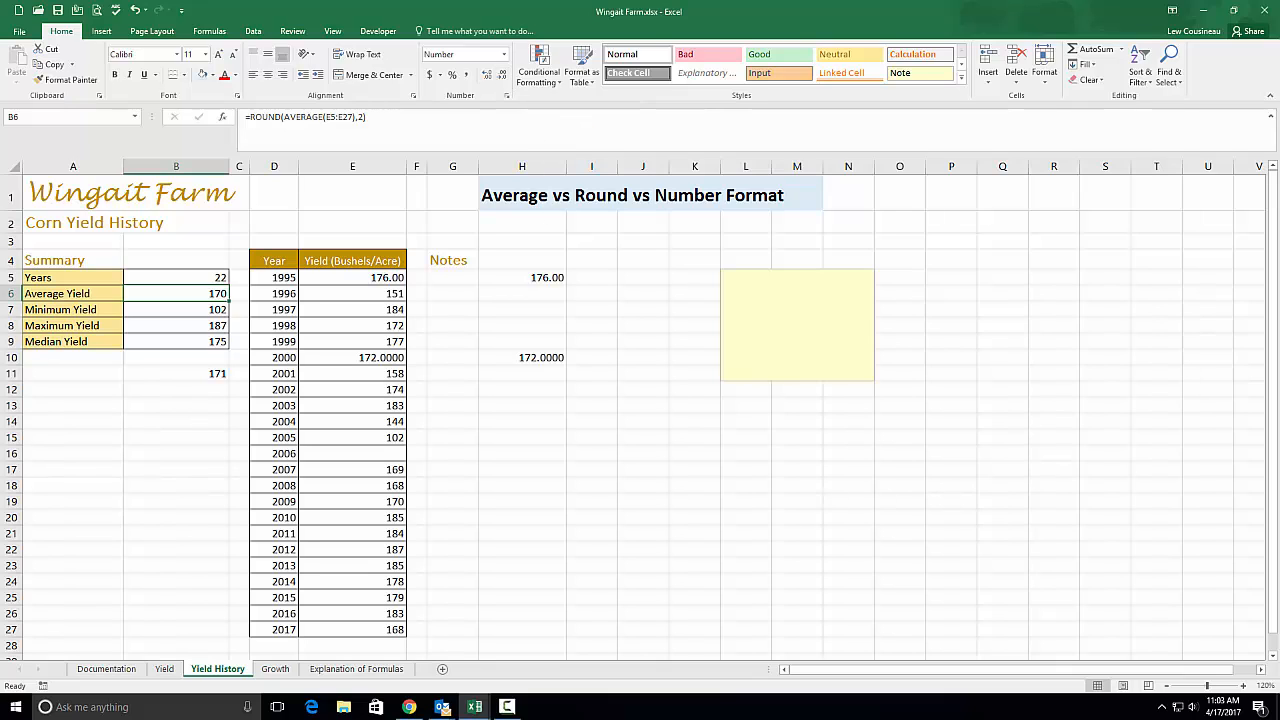
key("F10")
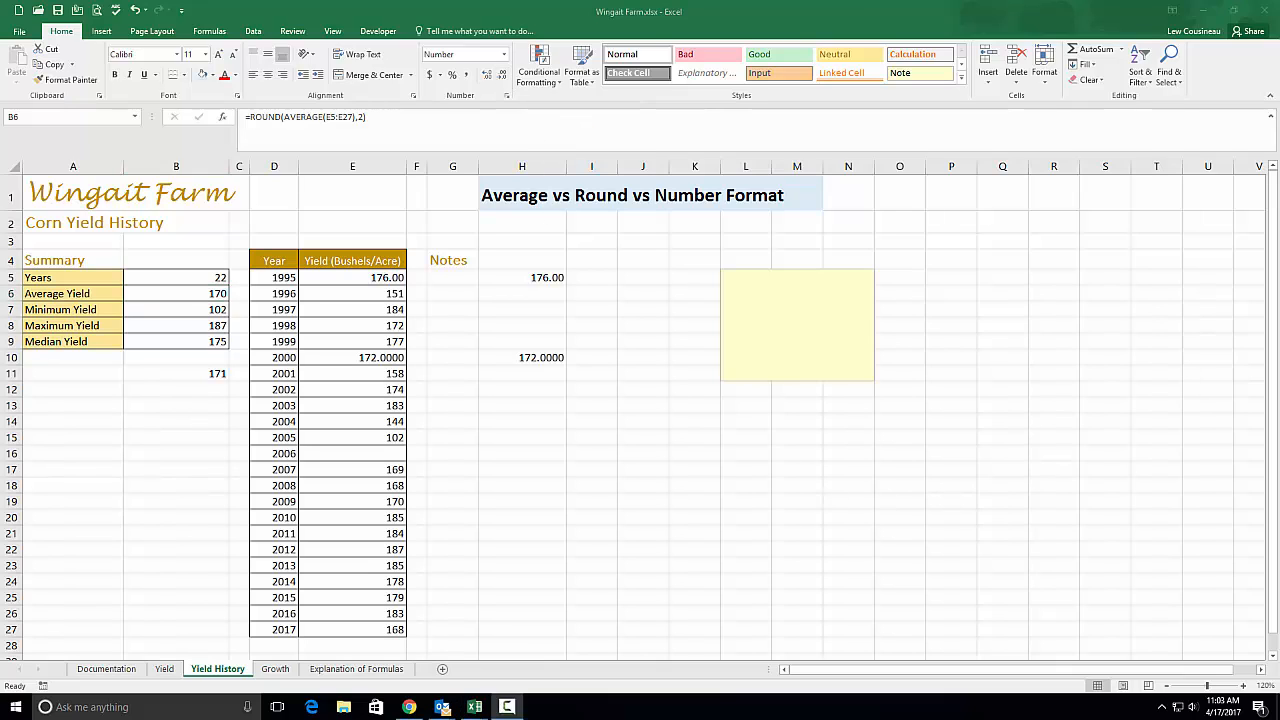